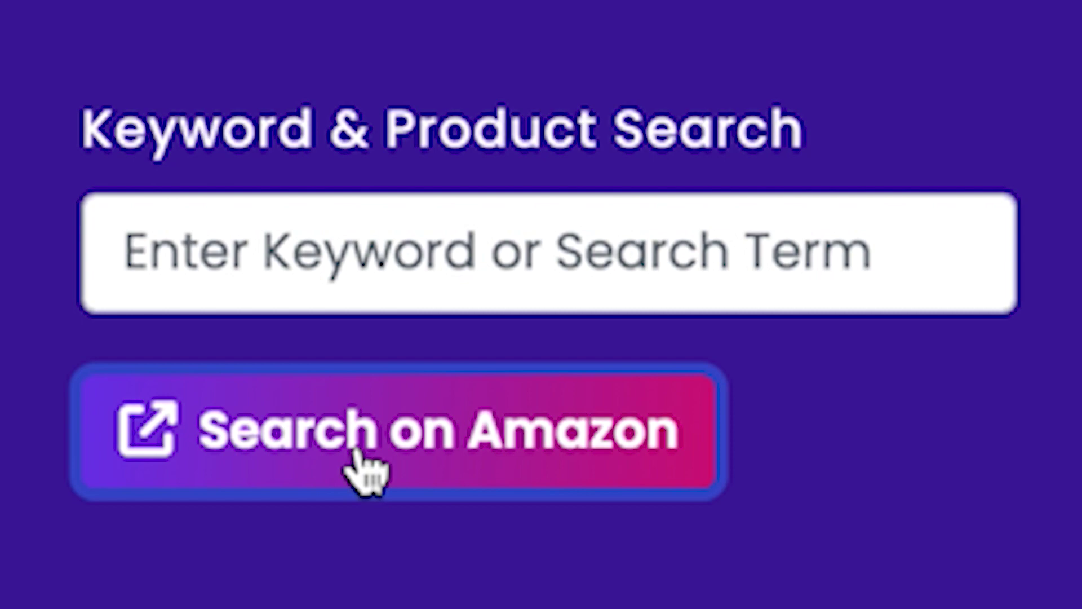
Search Amazon for novelty T-shirts, filter to last-30-days arrivals, and scroll the results.
{"action": "left_click", "coordinate": [356, 454]}
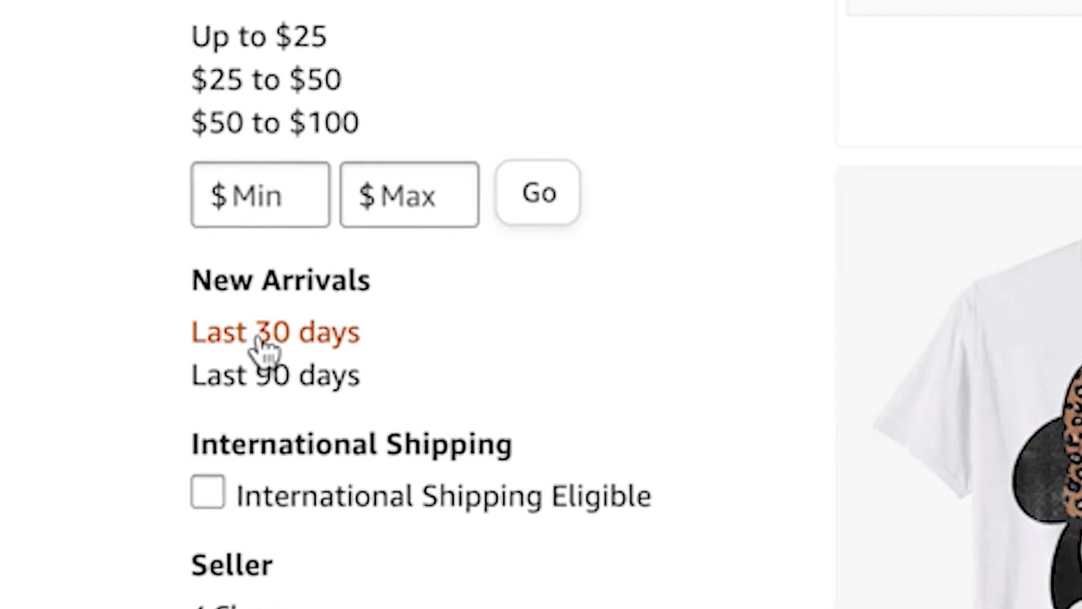
{"action": "left_click", "coordinate": [262, 338]}
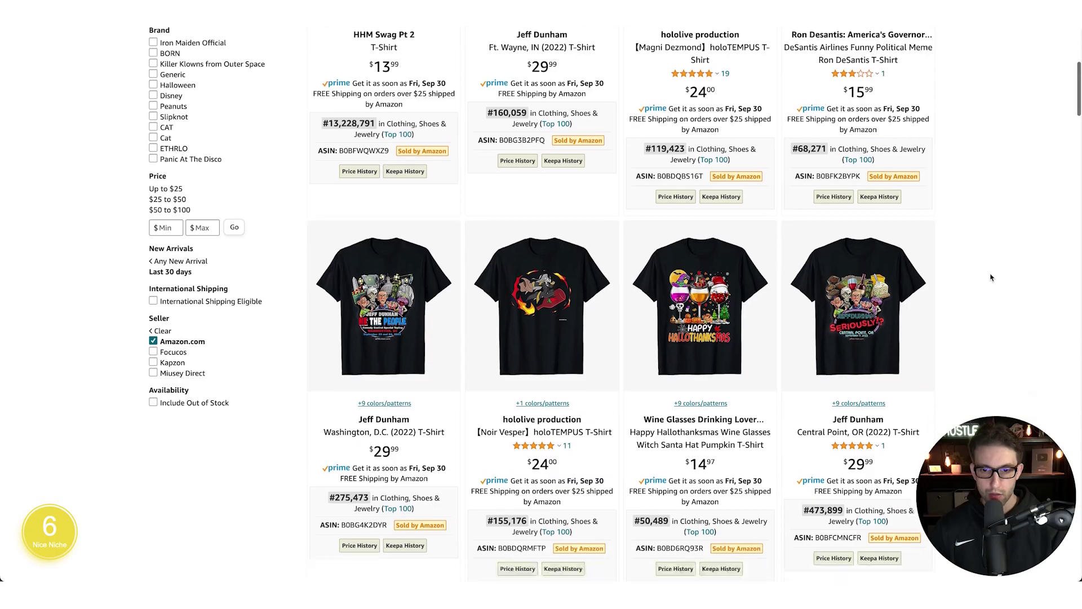
{"action": "scroll", "coordinate": [1015, 276], "scroll_direction": "down", "scroll_amount": 3}
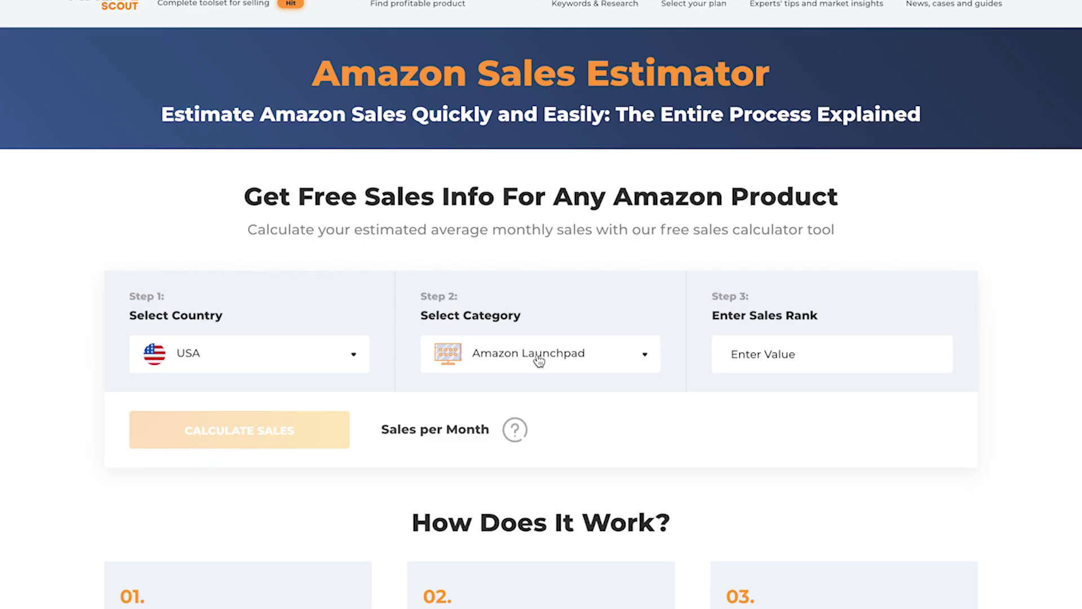
Estimate the shirt rank's monthly sales under Clothing, Shoes & Jewelry, giving 371 per month.
{"action": "left_click", "coordinate": [837, 345]}
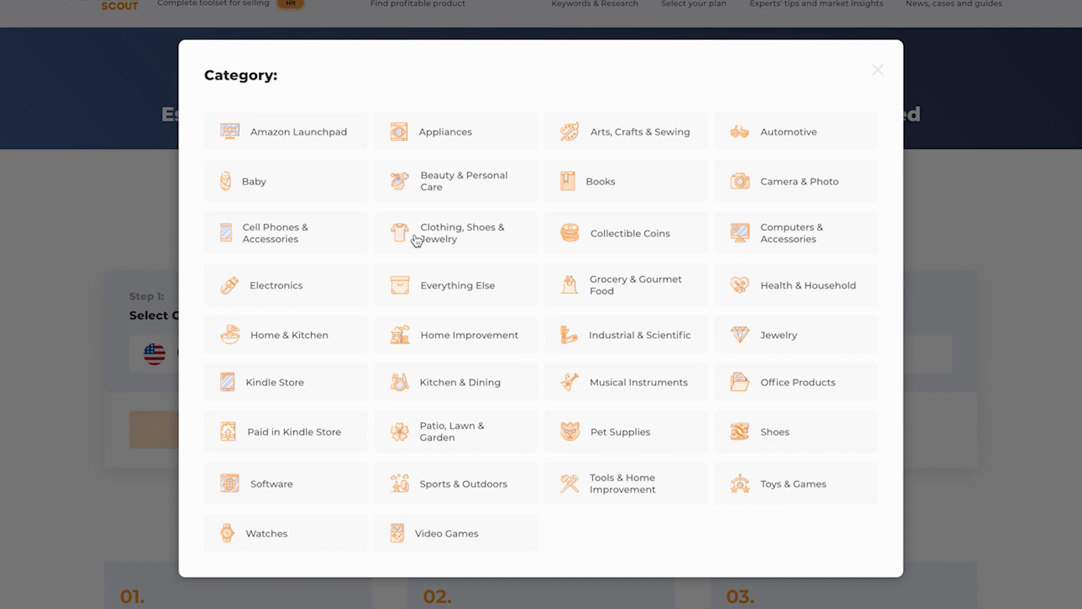
{"action": "left_click", "coordinate": [458, 240]}
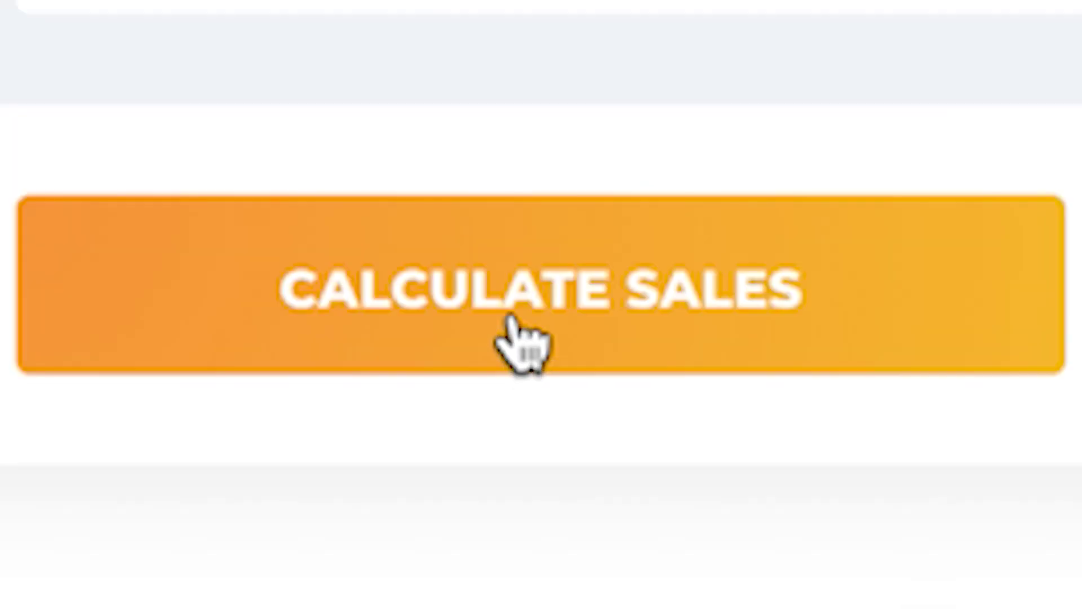
{"action": "left_click", "coordinate": [515, 345]}
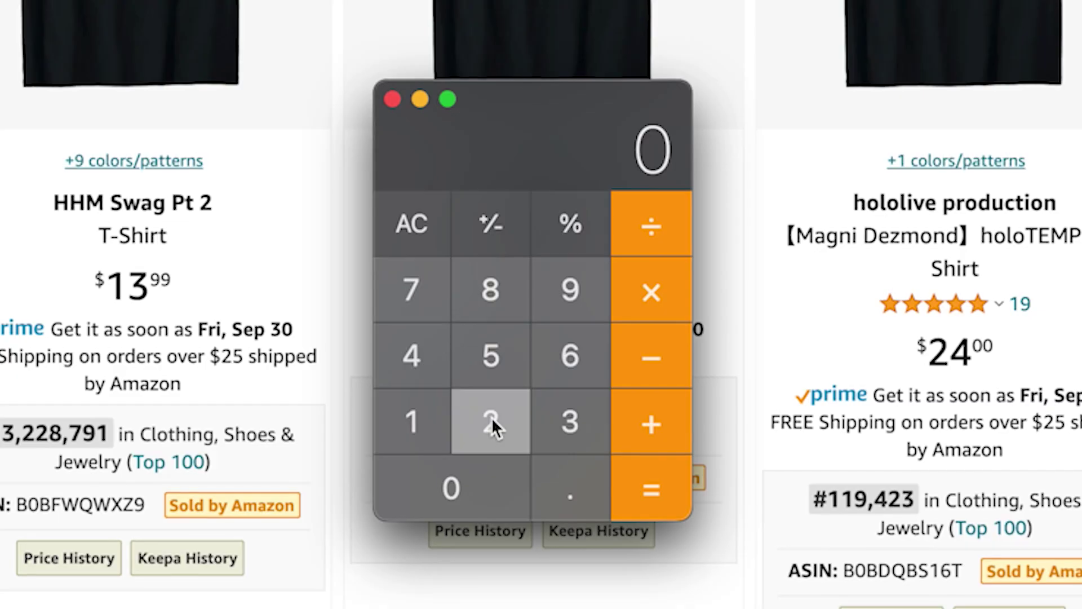
Multiply 2.21 by 371 in Calculator to get 819.91.
{"action": "left_click", "coordinate": [491, 422]}
{"action": "left_click", "coordinate": [546, 474]}
{"action": "left_click", "coordinate": [493, 427]}
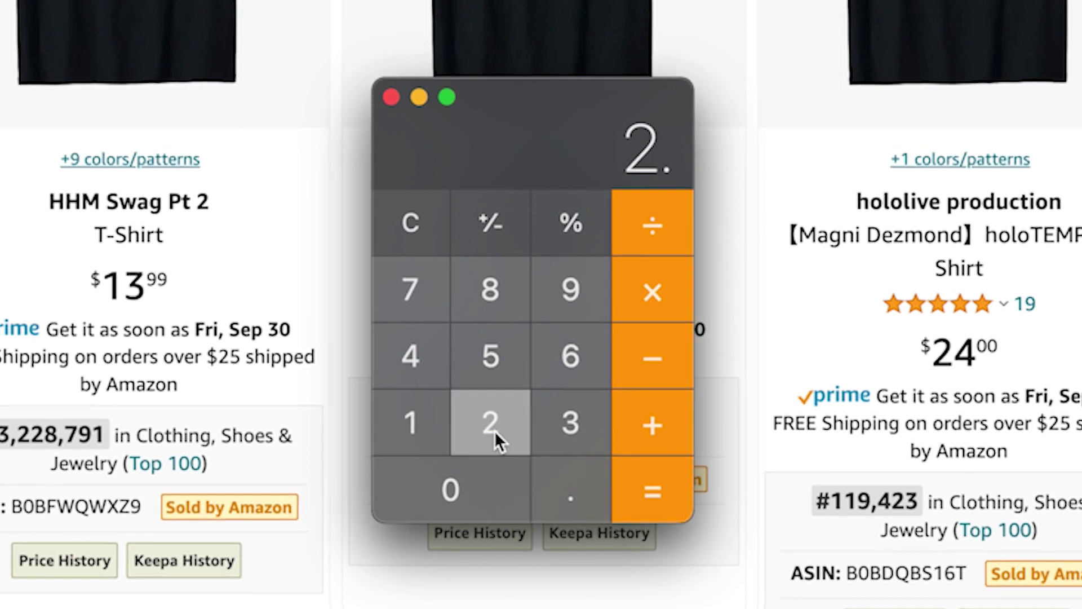
{"action": "left_click", "coordinate": [649, 297]}
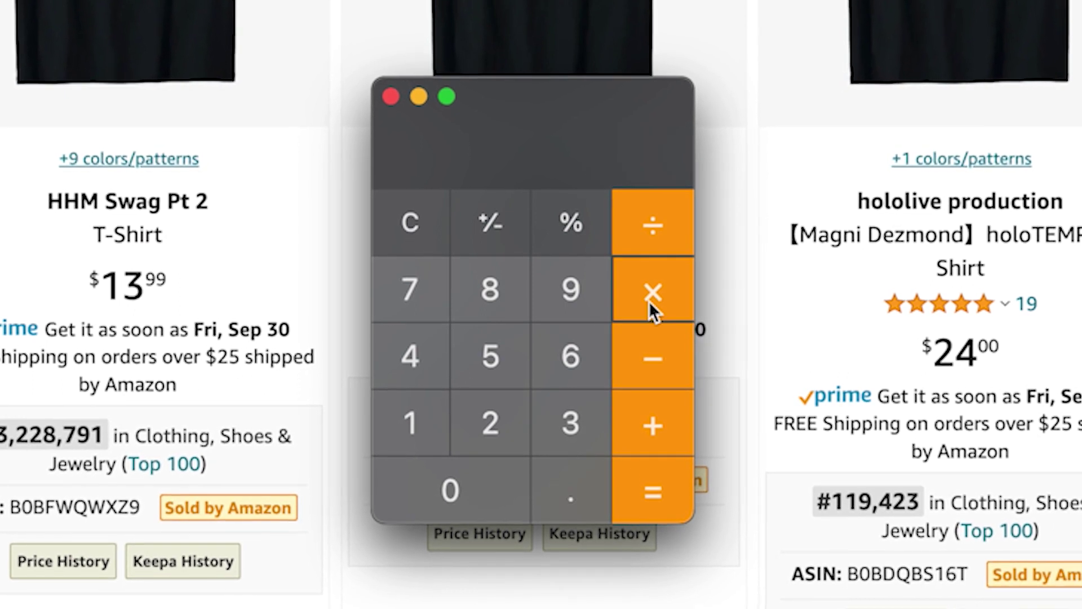
{"action": "left_click", "coordinate": [560, 415]}
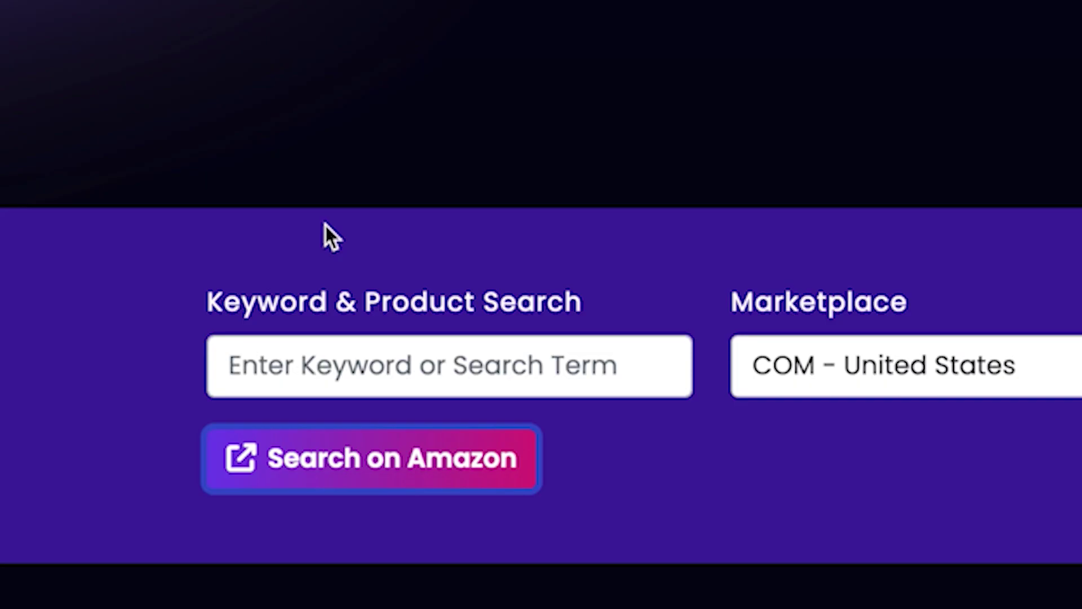
Search Amazon for 'DeSantis Airlines' and scroll through the matching shirt listings.
{"action": "left_click", "coordinate": [339, 361]}
{"action": "type", "text": "DeSantis Airlines"}
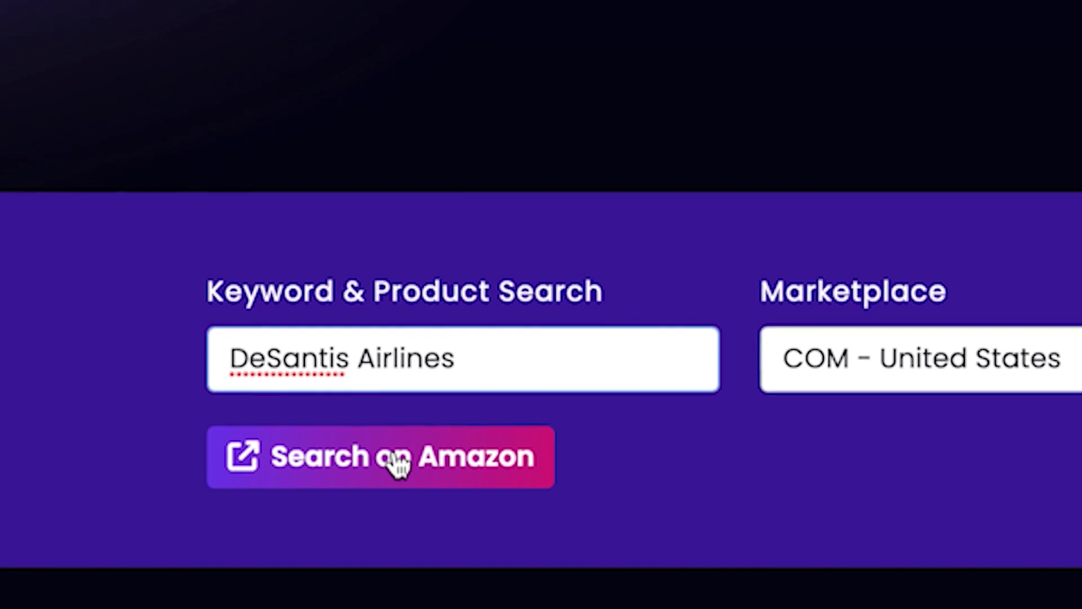
{"action": "left_click", "coordinate": [403, 464]}
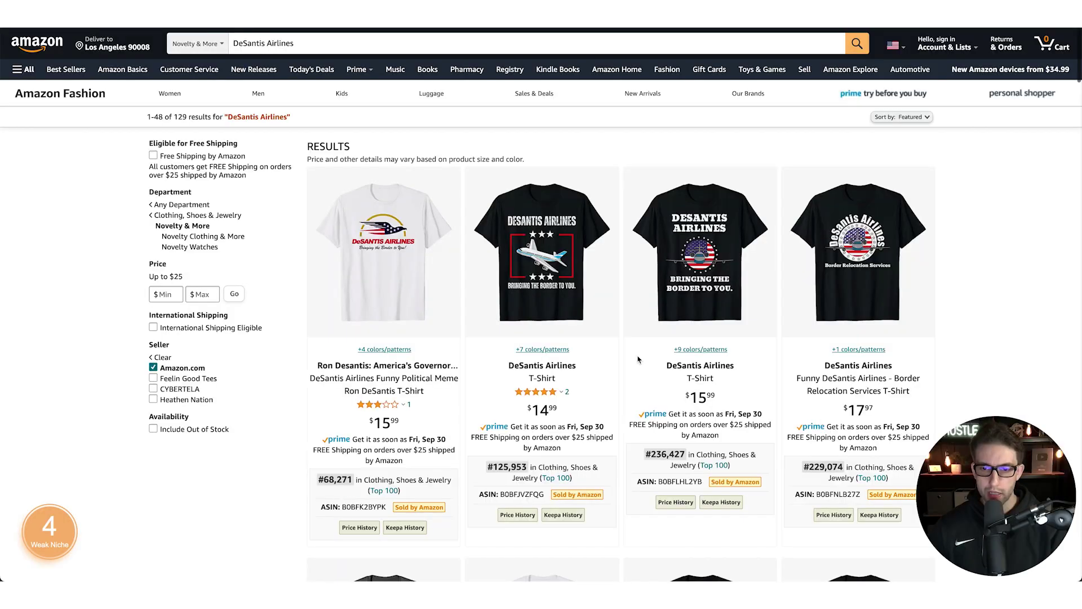
{"action": "scroll", "coordinate": [625, 350], "scroll_direction": "down", "scroll_amount": 7}
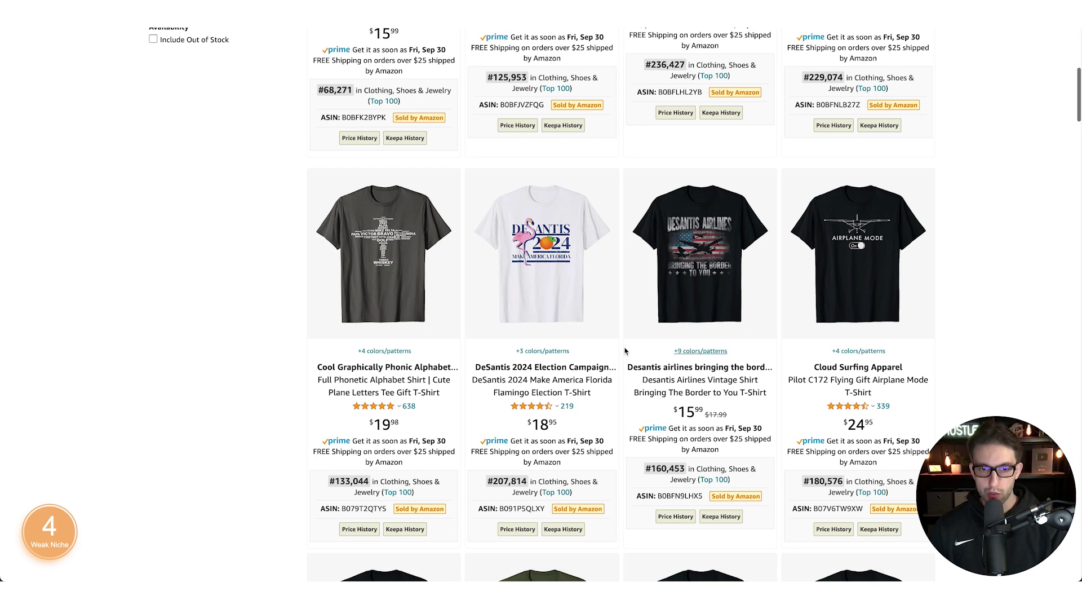
{"action": "scroll", "coordinate": [626, 351], "scroll_direction": "up", "scroll_amount": 7}
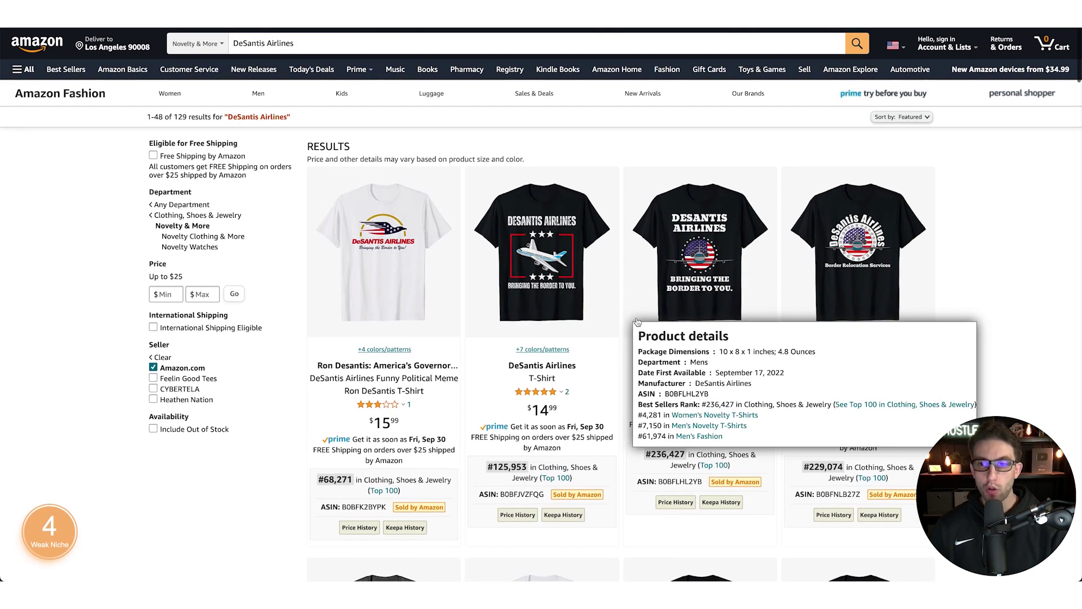
{"action": "scroll", "coordinate": [626, 352], "scroll_direction": "down", "scroll_amount": 13}
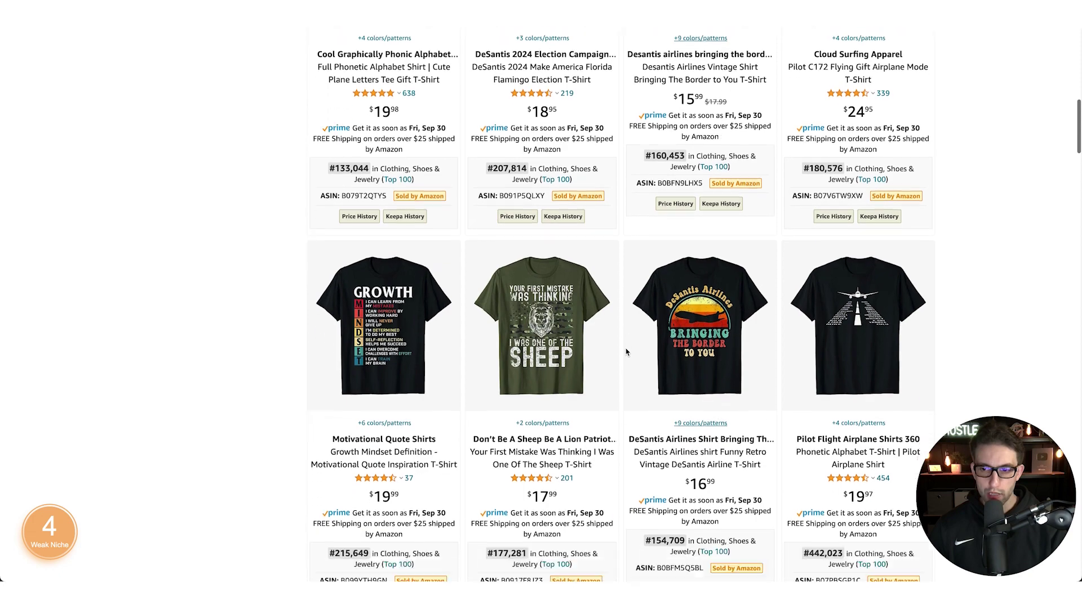
{"action": "mouse_move", "coordinate": [894, 261]}
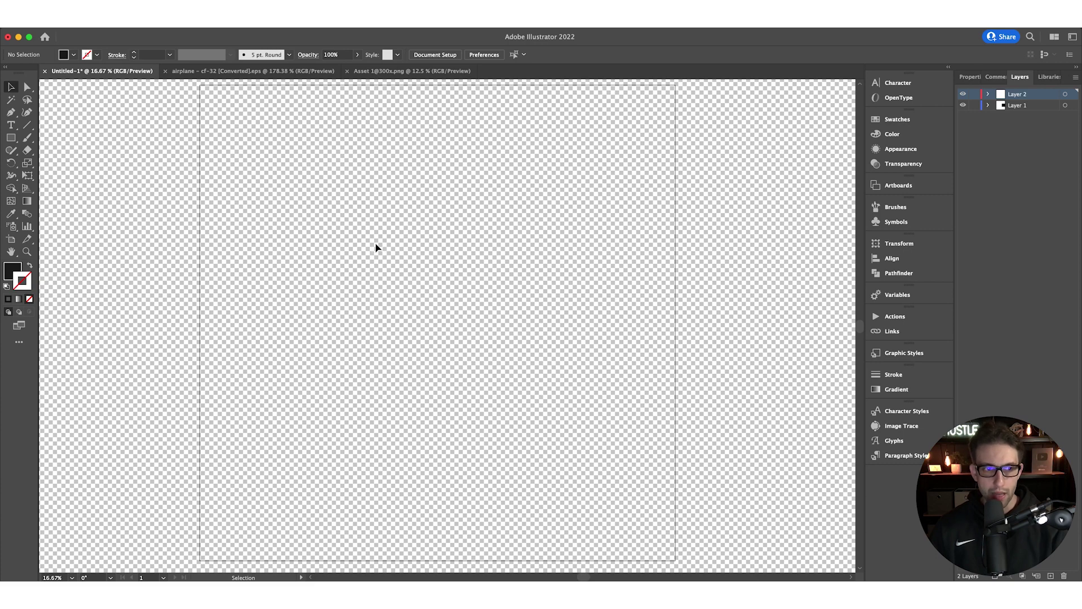
Draw a rectangle over the entire artboard and fill it with black 000000.
{"action": "left_click", "coordinate": [11, 137]}
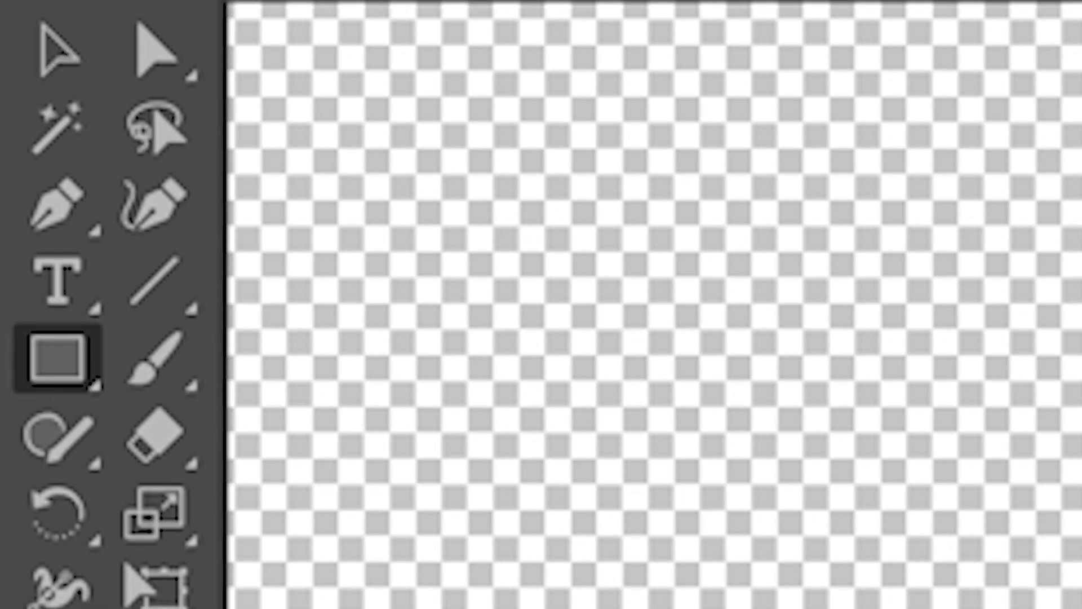
{"action": "left_click_drag", "start_coordinate": [200, 85], "coordinate": [676, 561]}
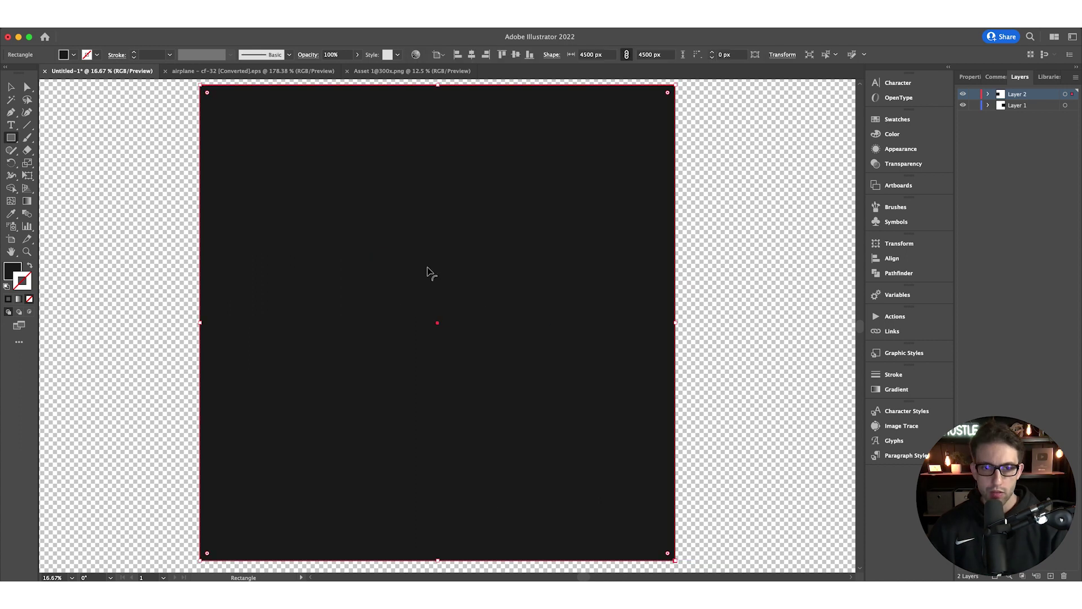
{"action": "double_click", "coordinate": [13, 270]}
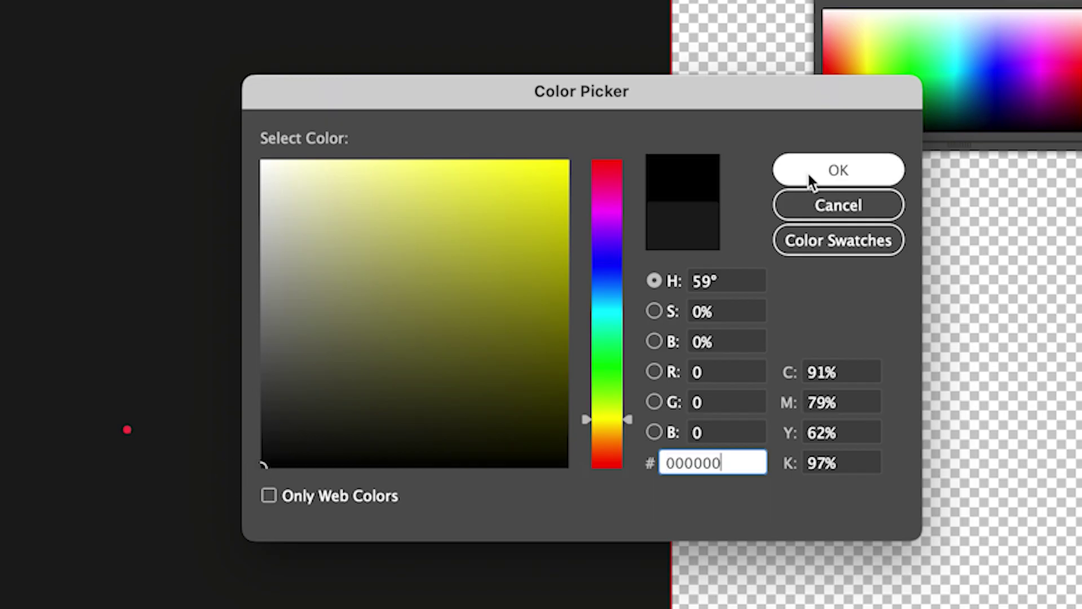
{"action": "left_click", "coordinate": [810, 179]}
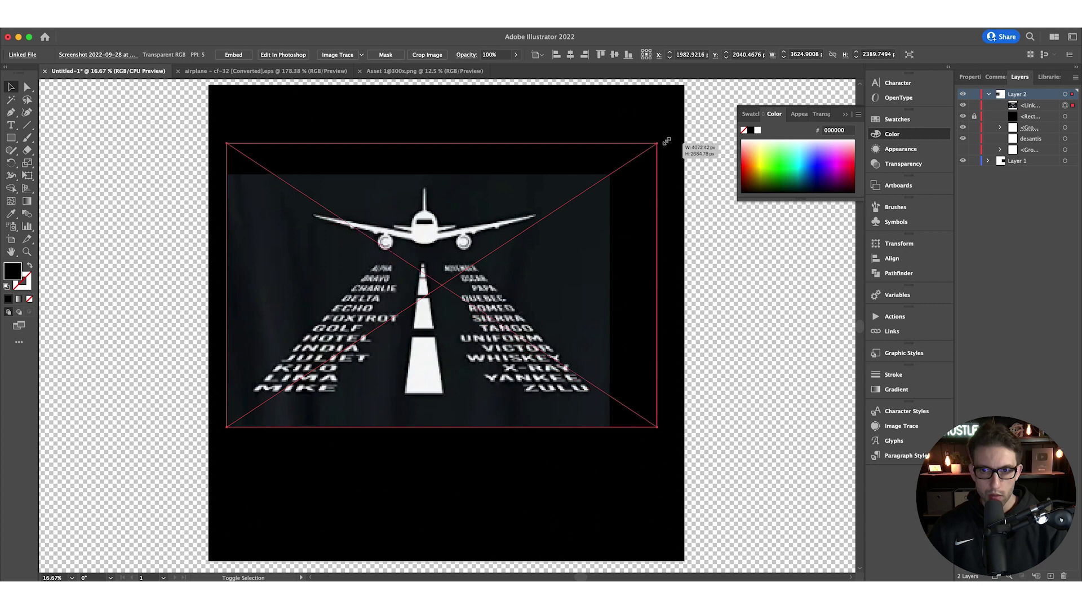
Enlarge the reference runway image and trace one stripe's corners as a Pen-tool trapezoid.
{"action": "left_click_drag", "start_coordinate": [667, 141], "coordinate": [671, 135]}
{"action": "key", "text": "super+shift+a"}
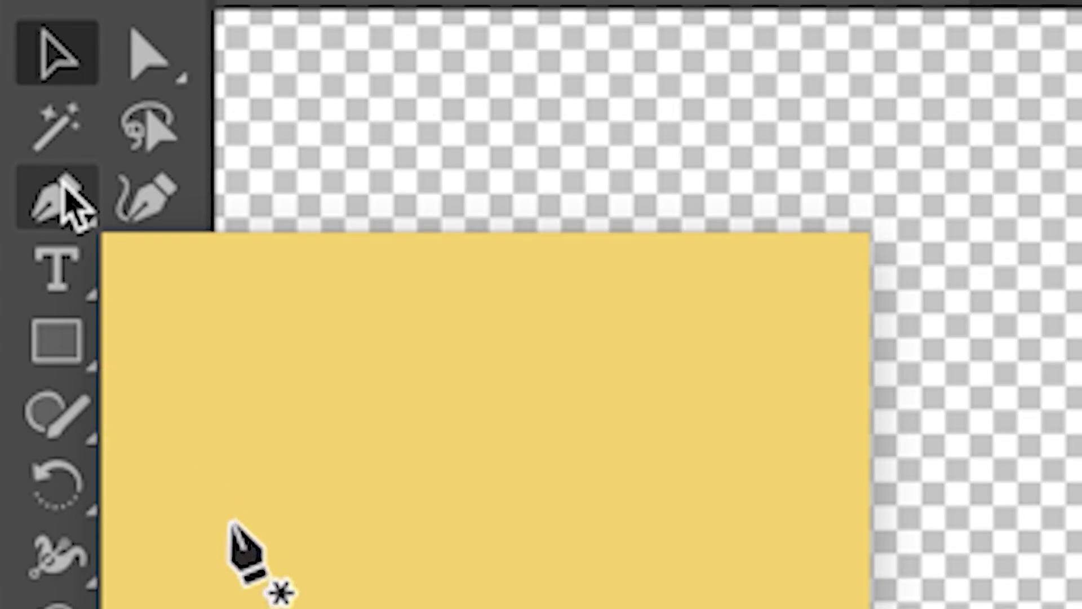
{"action": "left_click", "coordinate": [65, 184]}
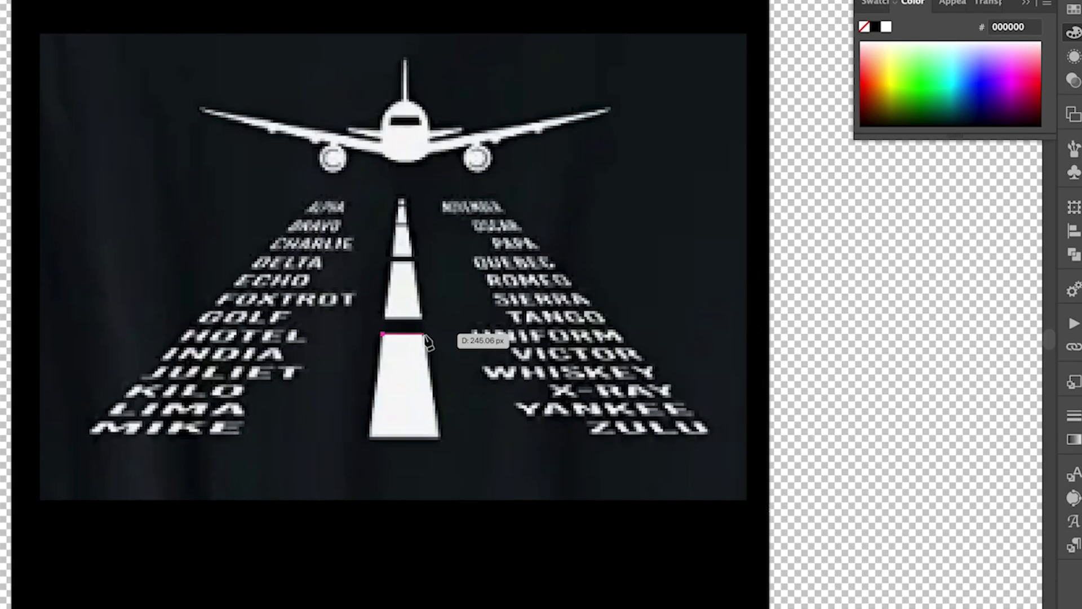
{"action": "left_click", "coordinate": [468, 323]}
{"action": "left_click", "coordinate": [476, 387]}
{"action": "left_click", "coordinate": [367, 439]}
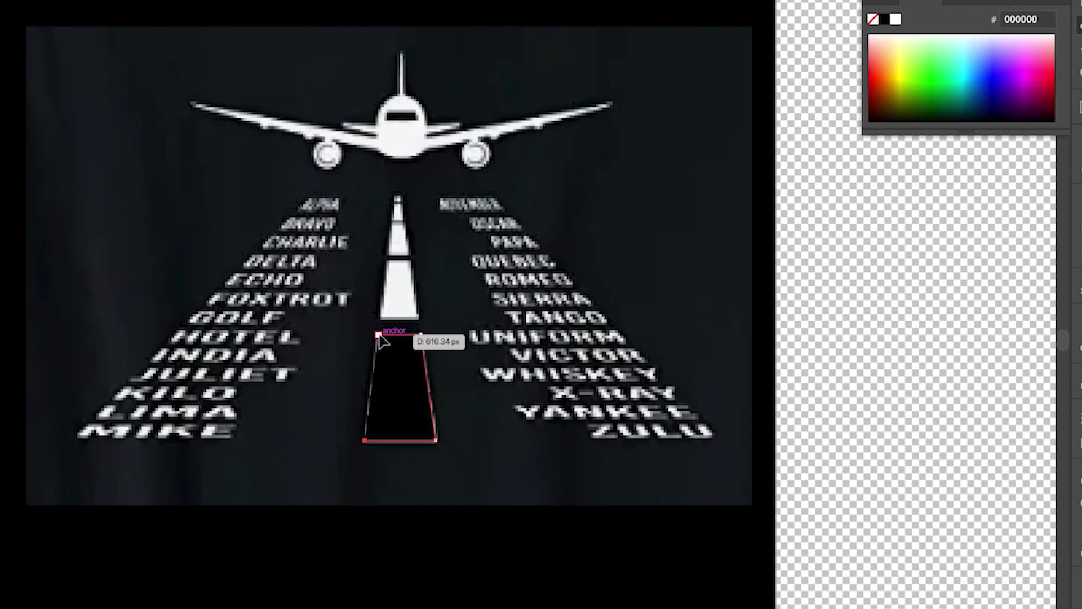
{"action": "left_click", "coordinate": [379, 335]}
Fill the traced runway stripe with white ffffff.
{"action": "key", "text": "v"}
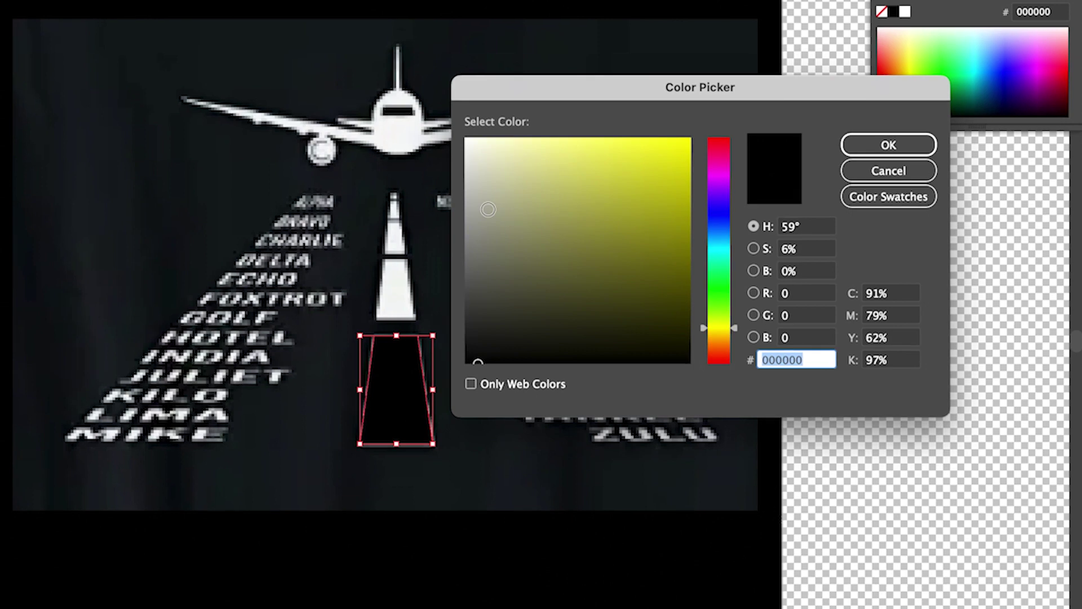
{"action": "left_click", "coordinate": [475, 161]}
{"action": "type", "text": "ffffff"}
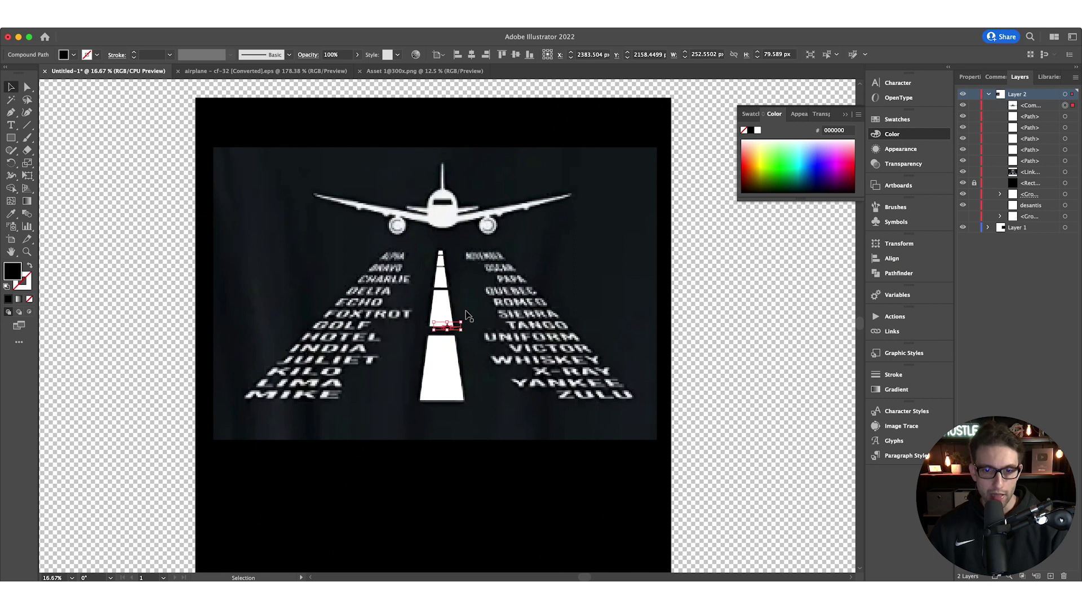
Scale the airplane up to full size, fill it white, and deselect it.
{"action": "left_click_drag", "start_coordinate": [447, 310], "coordinate": [443, 167]}
{"action": "left_click", "coordinate": [74, 55]}
{"action": "left_click", "coordinate": [22, 72]}
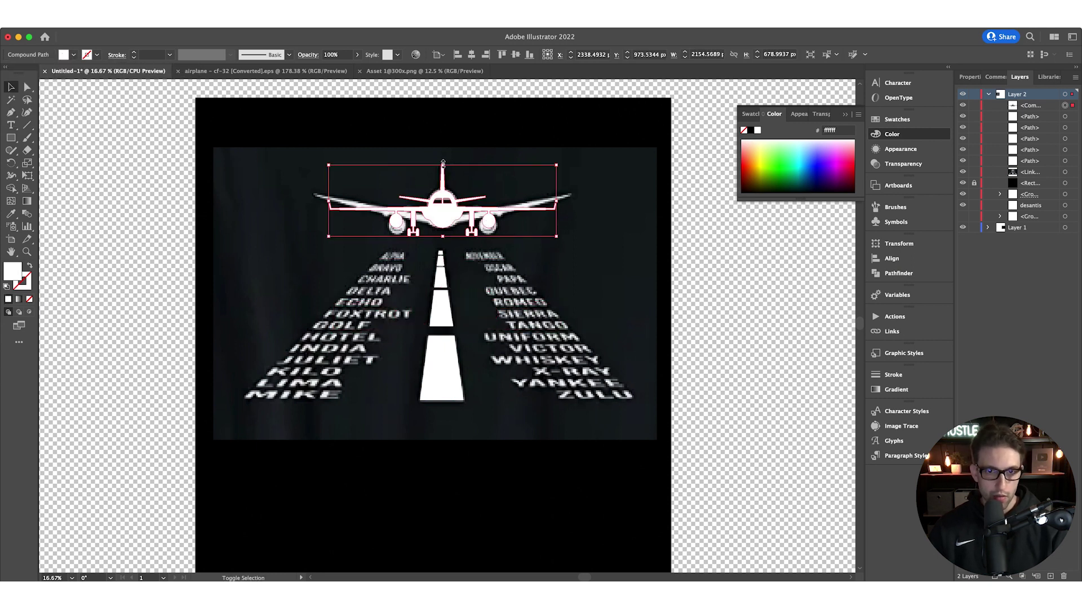
{"action": "key", "text": "super+shift+a"}
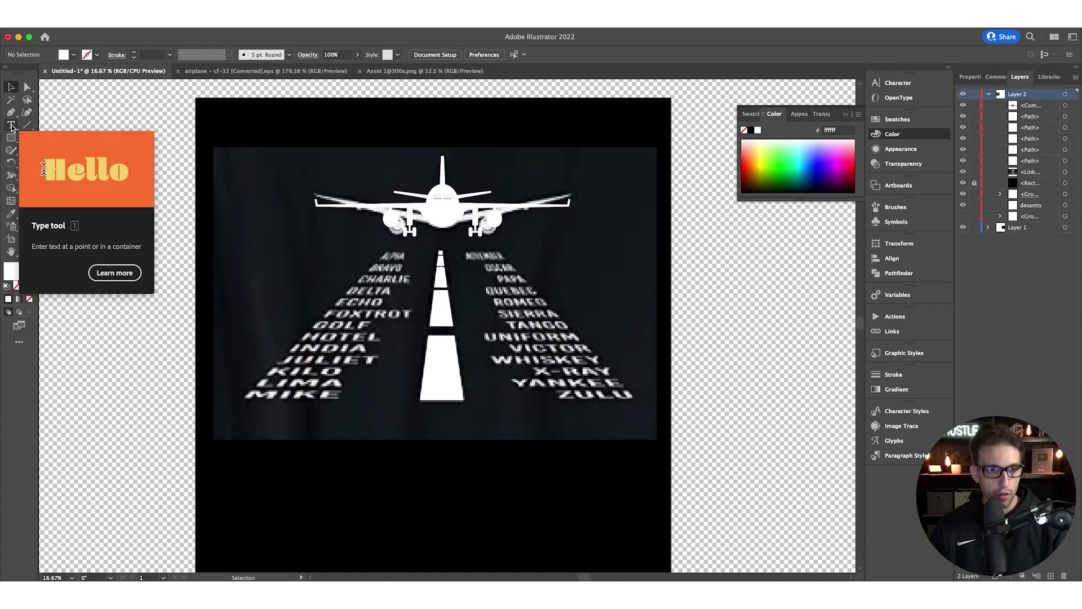
Place a white text line on the artboard and select its contents for replacing.
{"action": "left_click", "coordinate": [11, 125]}
{"action": "left_click", "coordinate": [305, 383]}
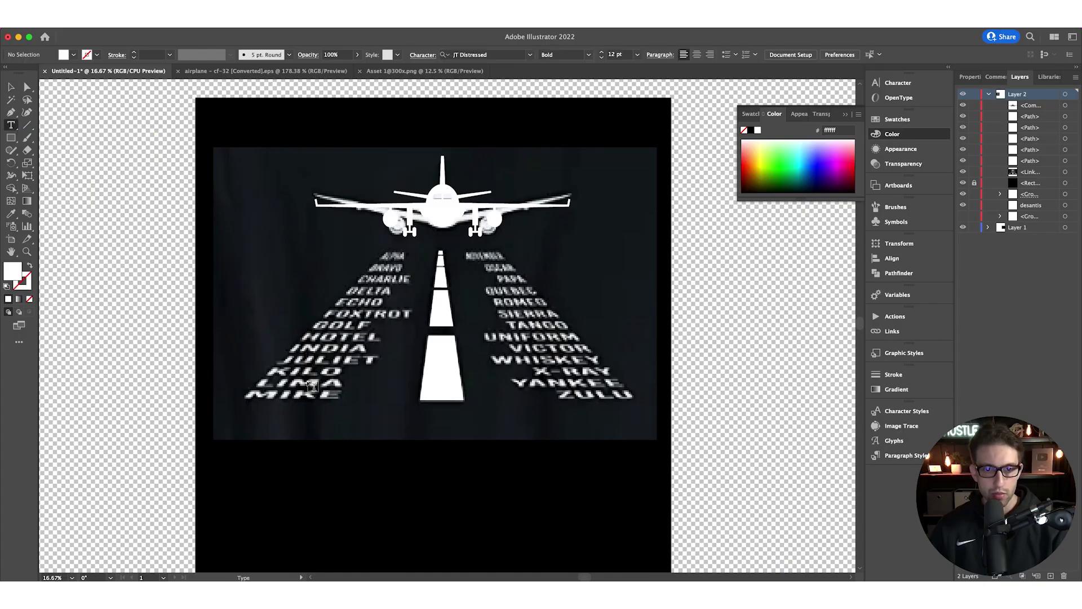
{"action": "key", "text": "Escape"}
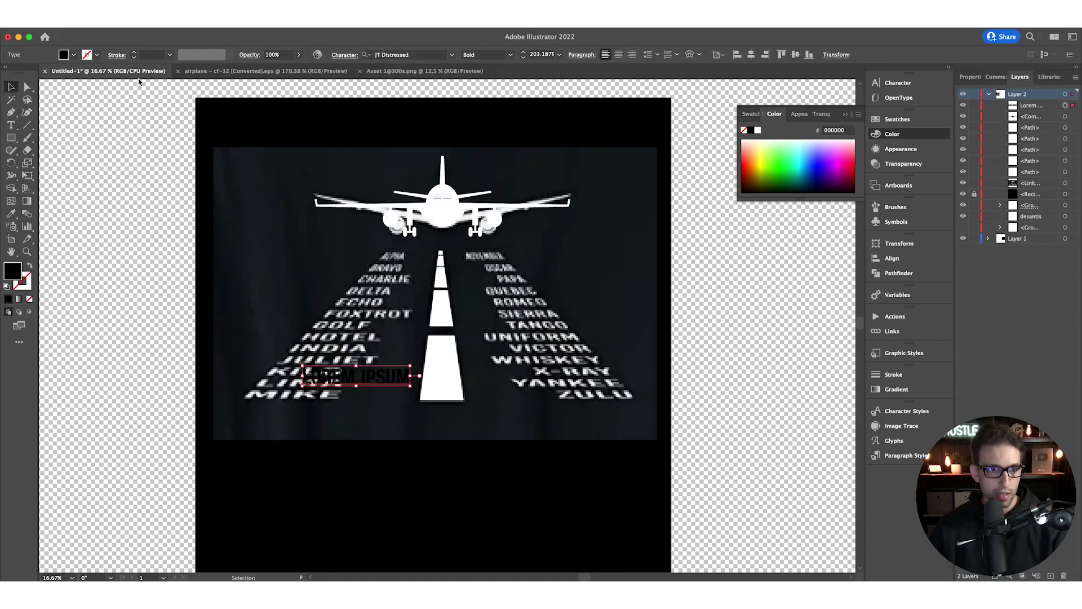
{"action": "left_click", "coordinate": [73, 54]}
{"action": "left_click", "coordinate": [22, 87]}
{"action": "double_click", "coordinate": [351, 376]}
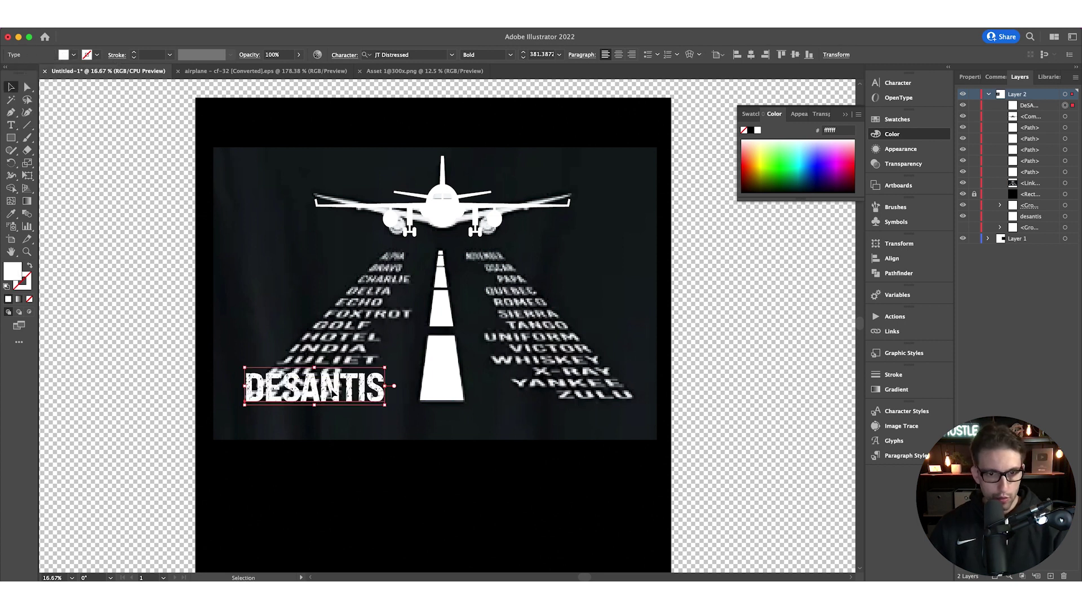
Move the DESANTIS line up and repeat Cmd+D copies to stack the lines.
{"action": "left_click_drag", "start_coordinate": [335, 393], "coordinate": [335, 346]}
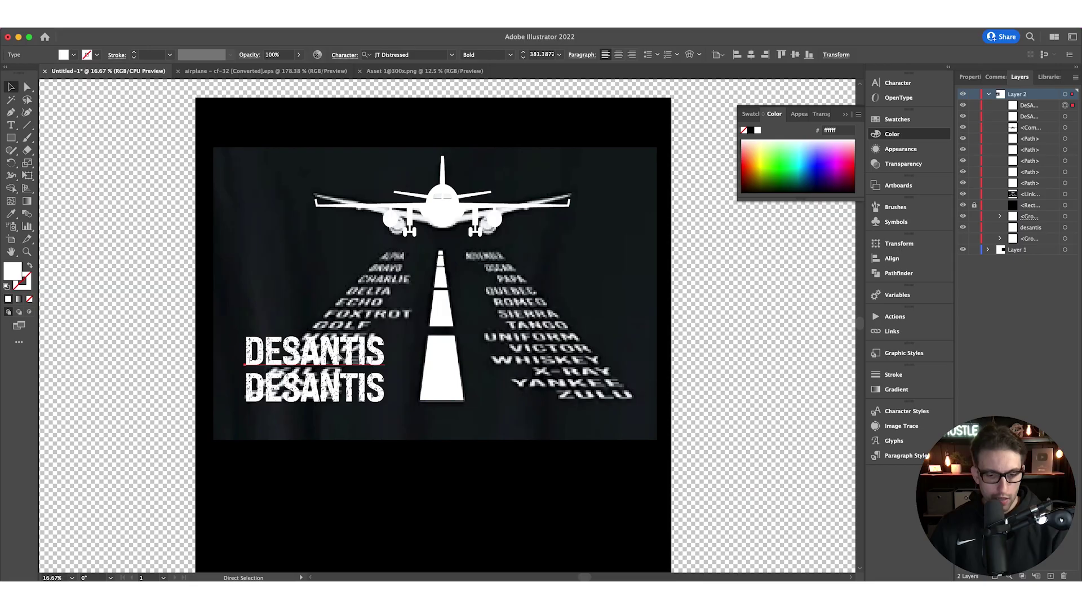
{"action": "key", "text": "super+d"}
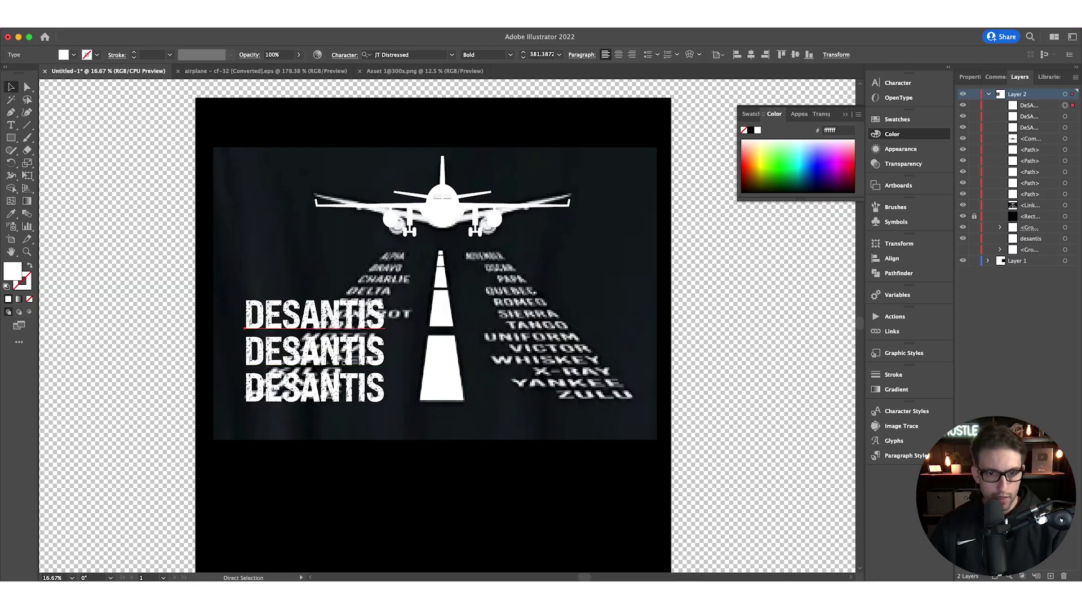
{"action": "key", "text": "super+d"}
{"action": "key", "text": "super+d"}
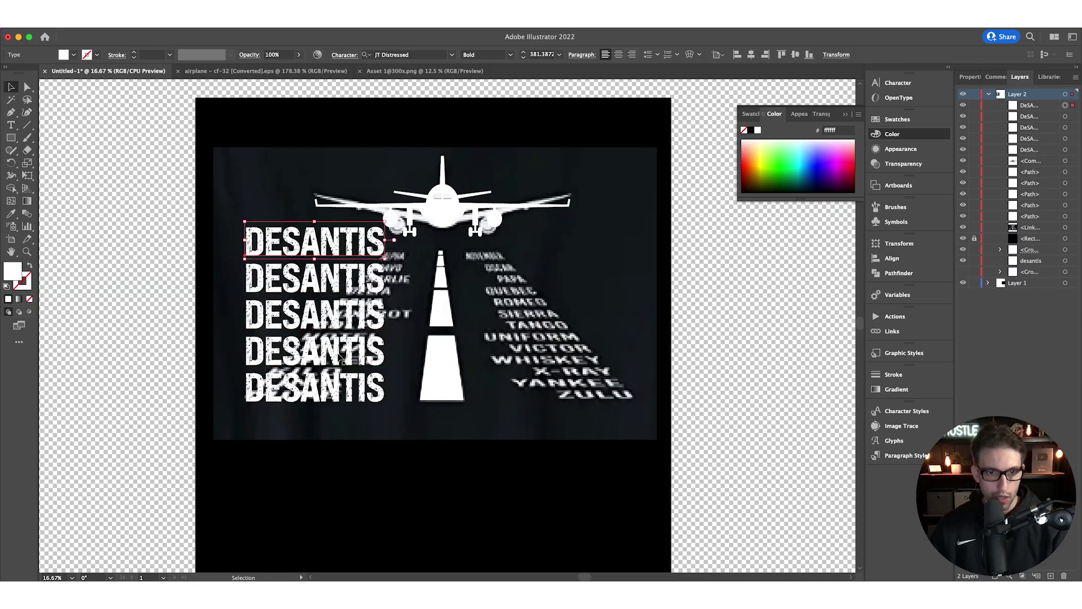
{"action": "key", "text": "super+d"}
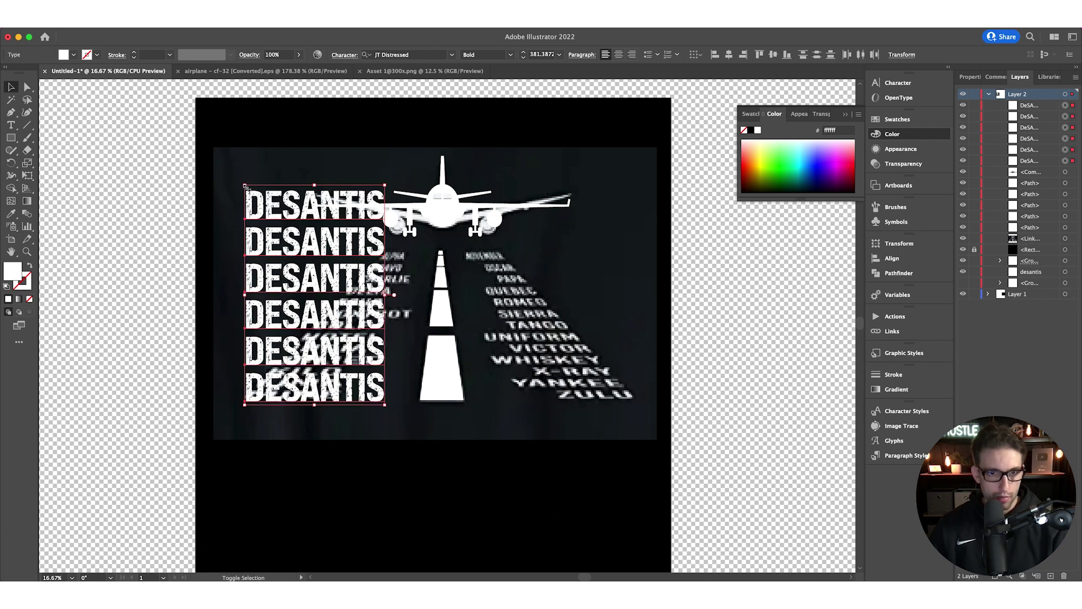
Shrink the DESANTIS stack and retype a copy right of the runway as 'airlines'.
{"action": "left_click_drag", "start_coordinate": [245, 185], "coordinate": [276, 247]}
{"action": "key", "text": "t"}
{"action": "left_click", "coordinate": [501, 402]}
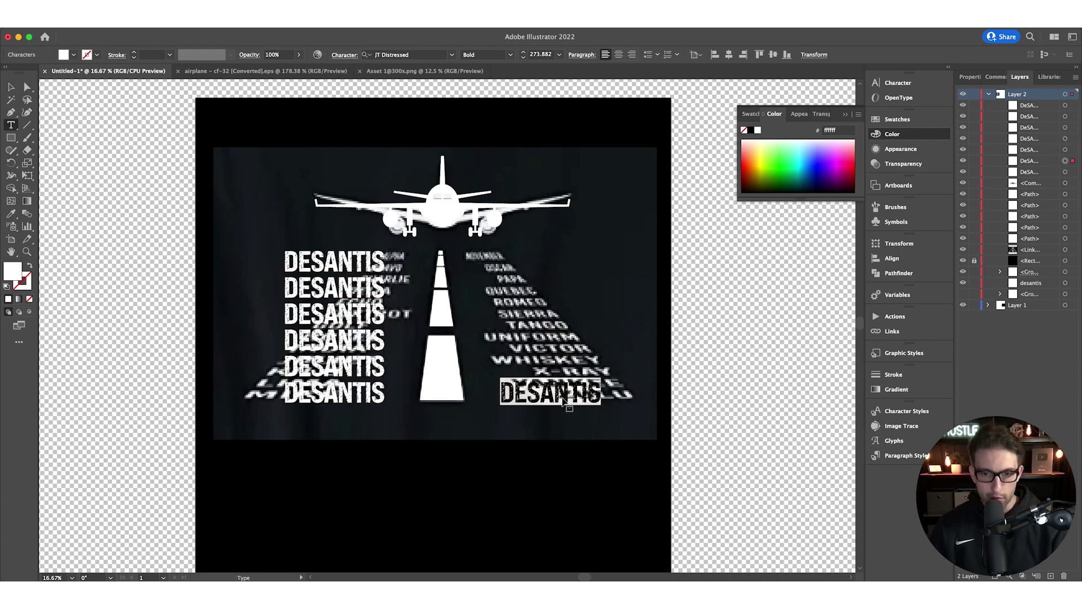
{"action": "type", "text": "airlines"}
{"action": "key", "text": "Escape"}
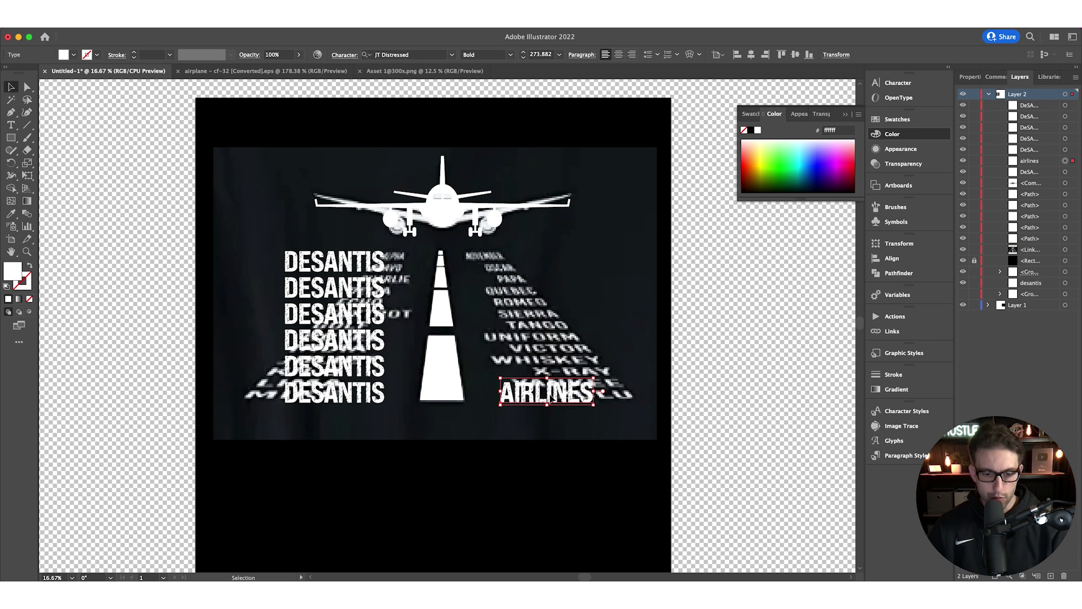
Copy the AIRLINES line upward into six lines and group them.
{"action": "left_click_drag", "start_coordinate": [552, 399], "coordinate": [554, 373]}
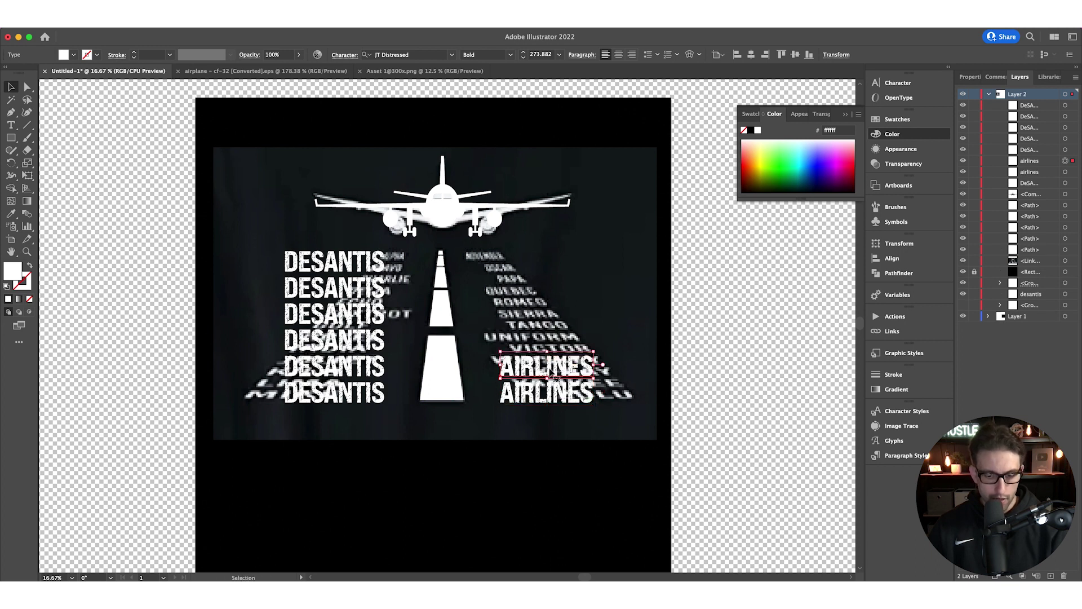
{"action": "key", "text": "super+d"}
{"action": "key", "text": "super+d"}
{"action": "key", "text": "super+d"}
{"action": "key", "text": "super+d"}
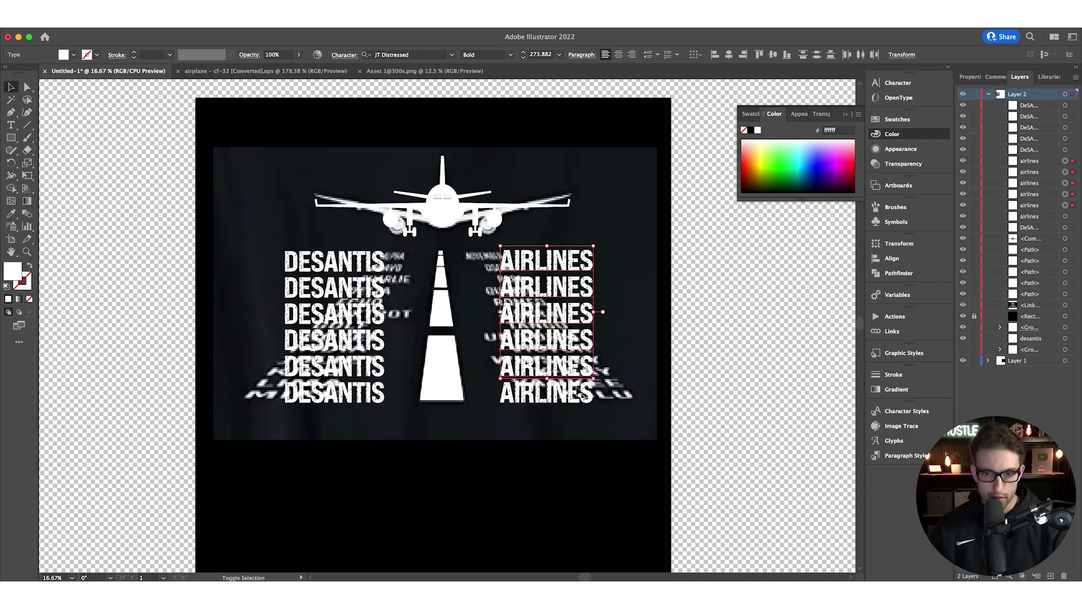
{"action": "key", "text": "a"}
{"action": "left_click", "coordinate": [542, 394], "text": "shift"}
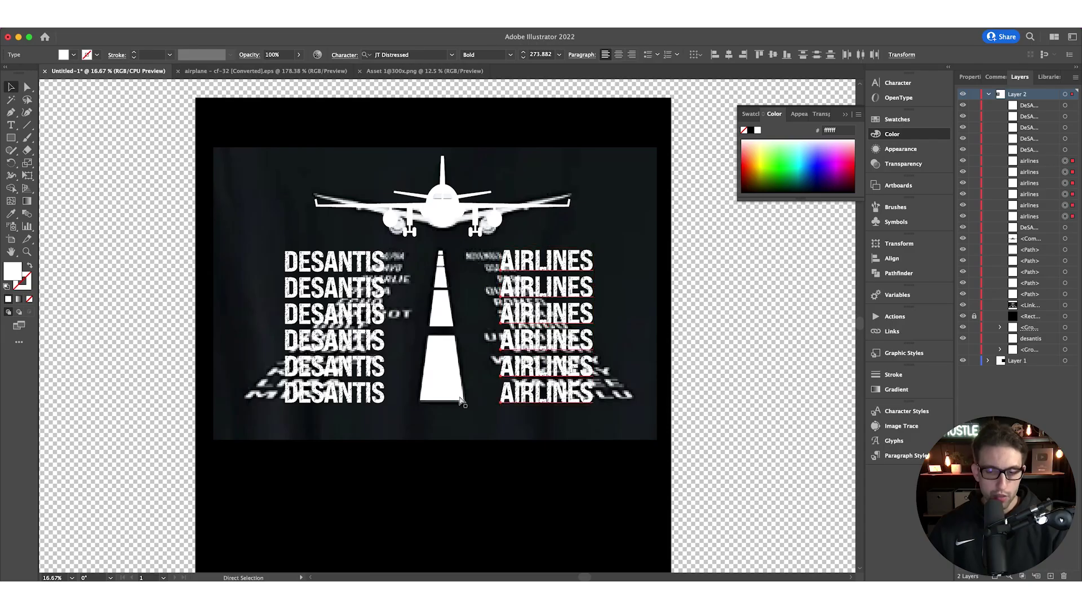
{"action": "key", "text": "super+g"}
{"action": "key", "text": "v"}
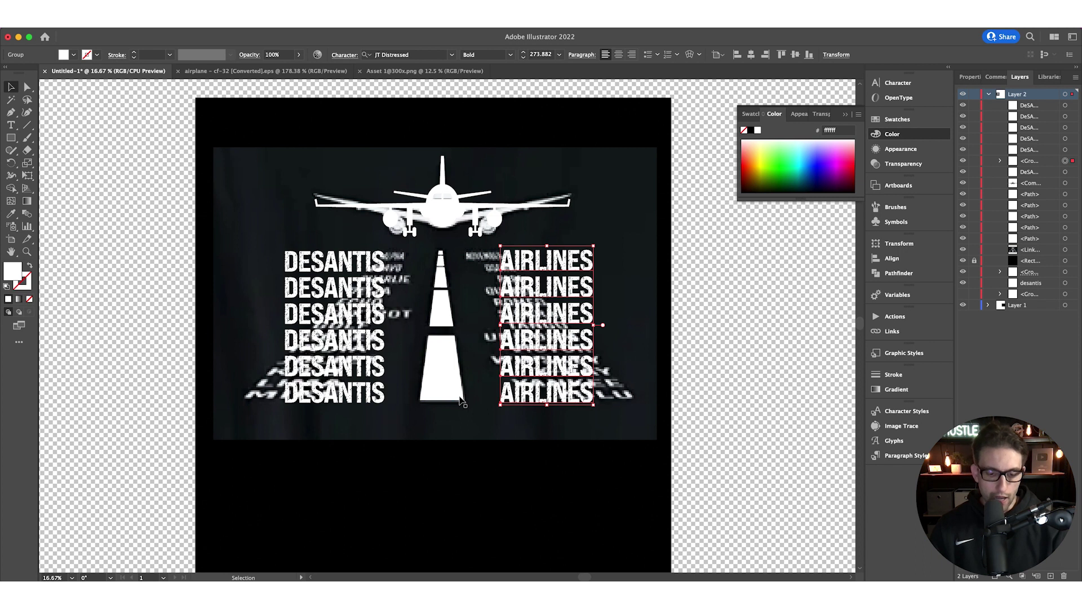
{"action": "key", "text": "a"}
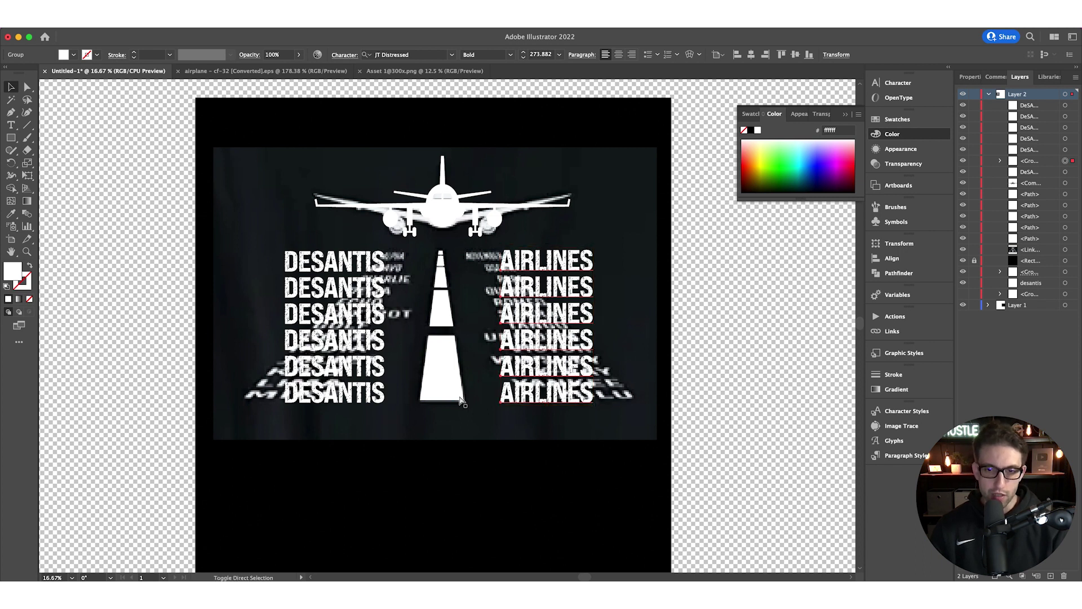
{"action": "key", "text": "v"}
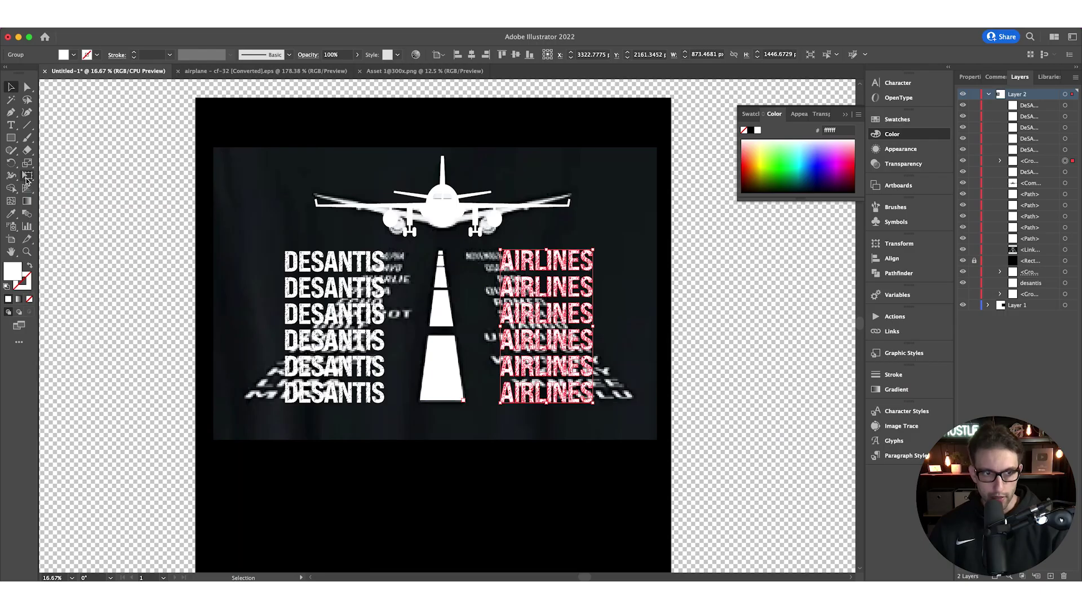
Free Distort the AIRLINES group's corners into runway perspective and hide the reference image.
{"action": "left_click", "coordinate": [27, 176]}
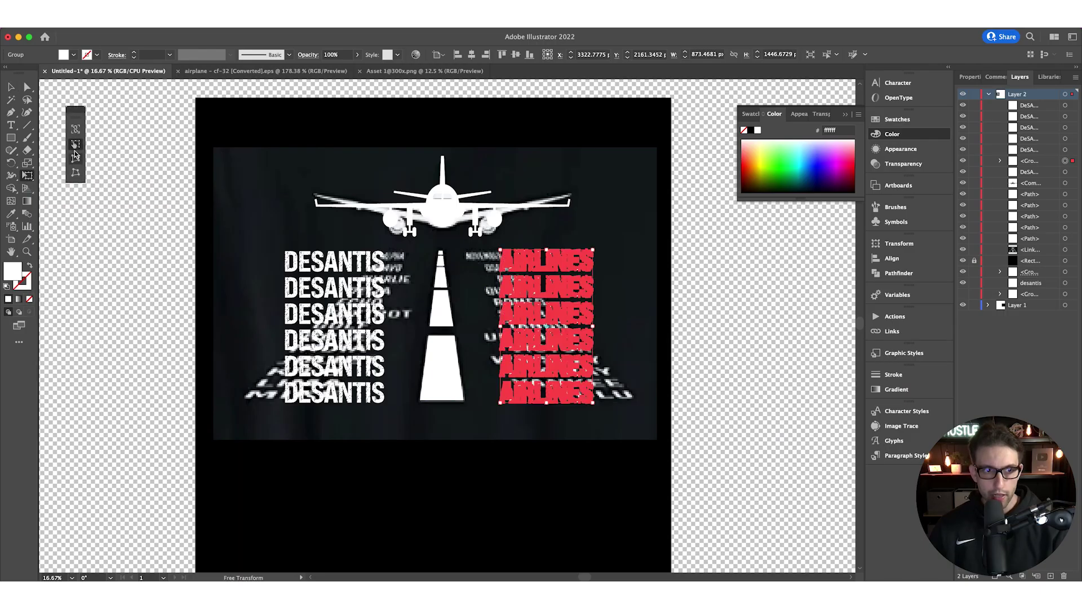
{"action": "left_click", "coordinate": [75, 175]}
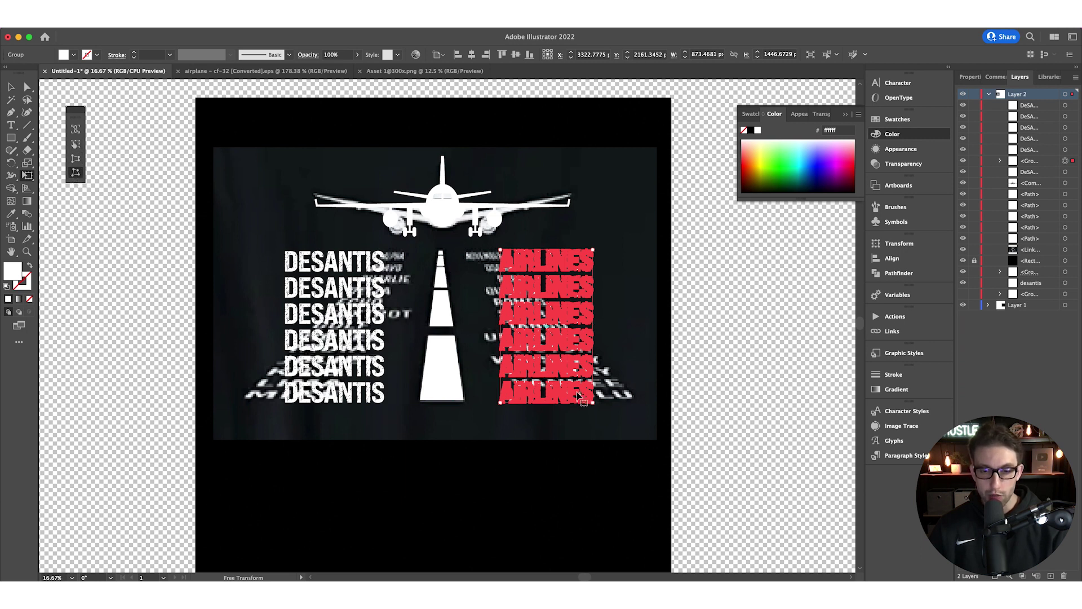
{"action": "left_click_drag", "start_coordinate": [594, 404], "coordinate": [633, 402]}
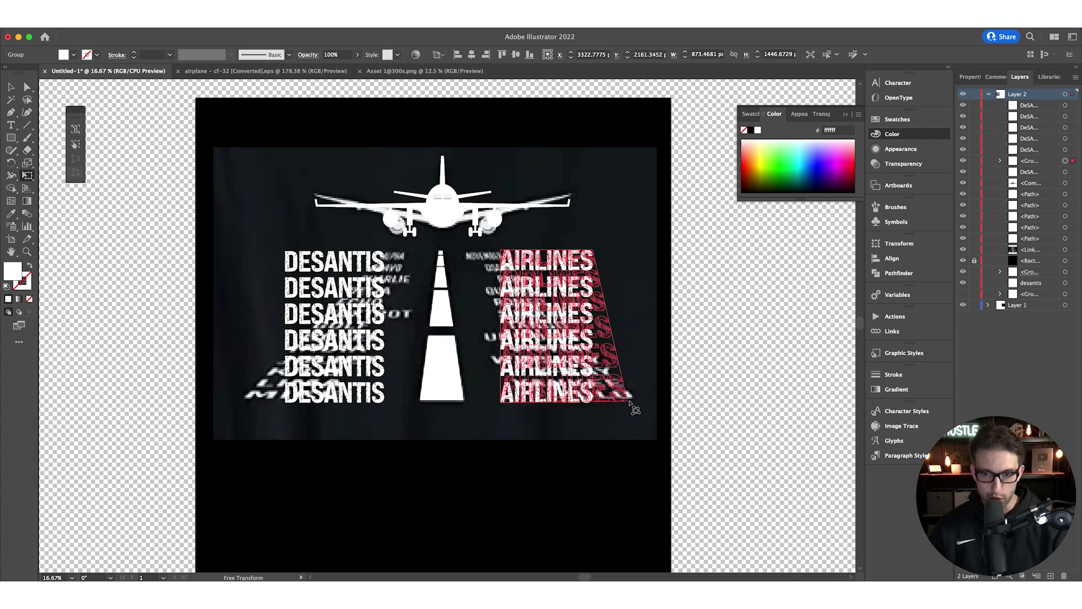
{"action": "left_click_drag", "start_coordinate": [500, 250], "coordinate": [469, 255]}
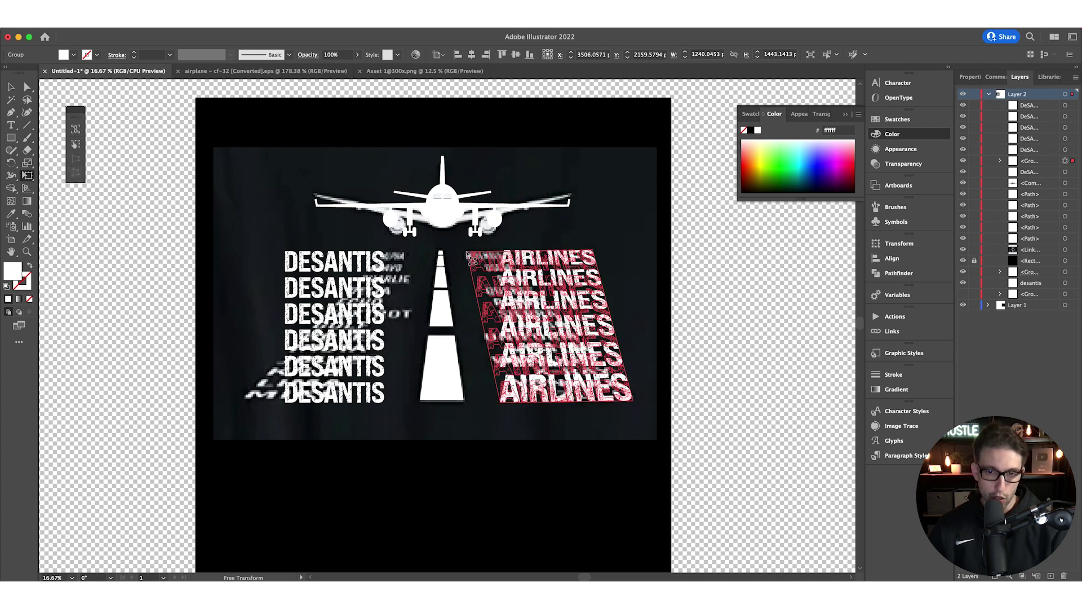
{"action": "key", "text": "v"}
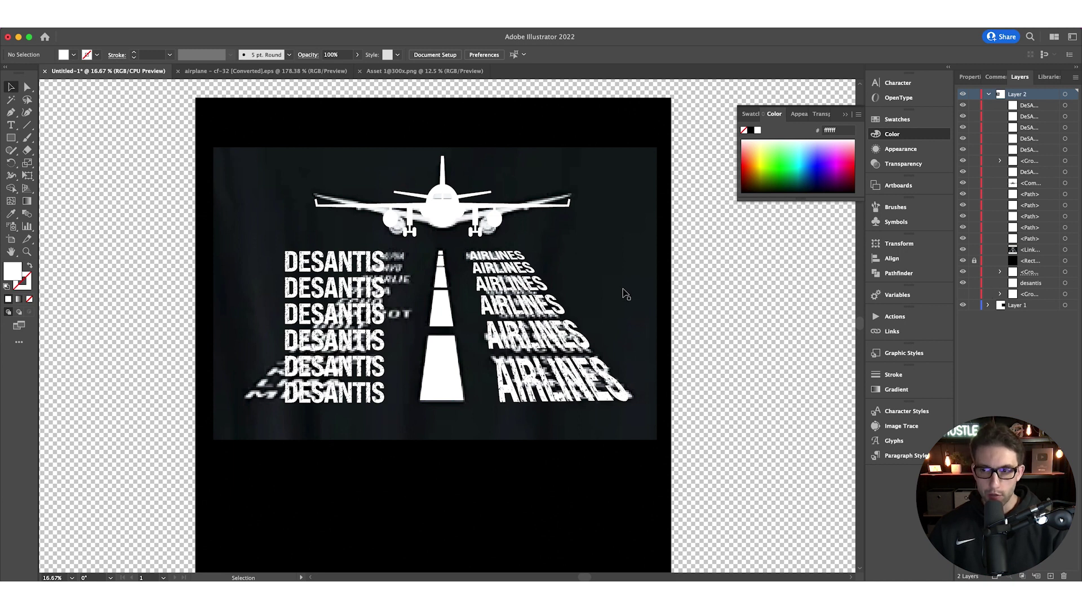
{"action": "left_click", "coordinate": [963, 249]}
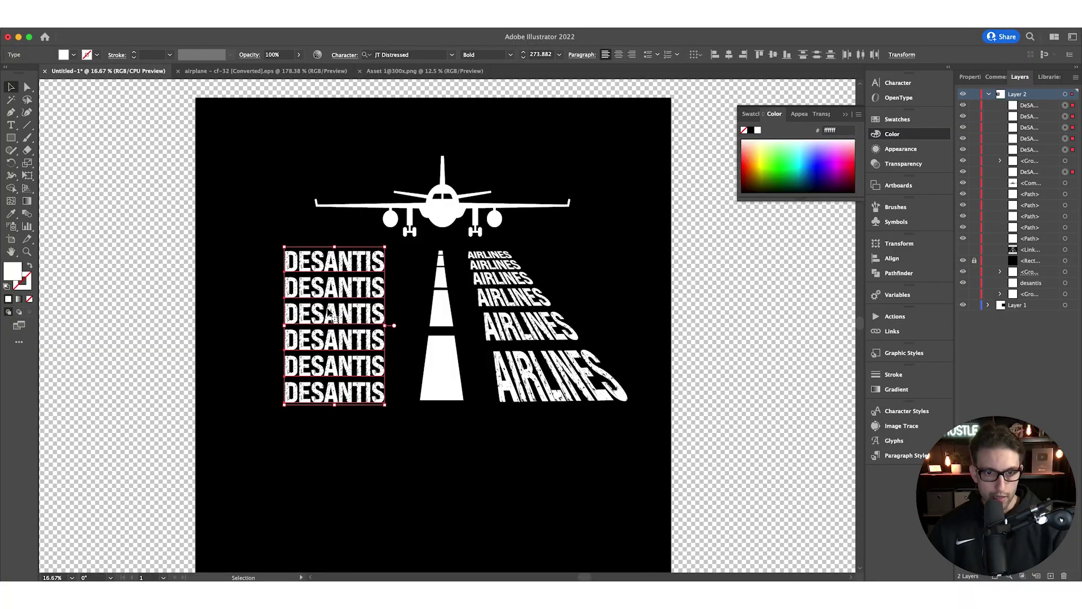
Group the six DESANTIS lines and free-distort the group to match the runway's perspective.
{"action": "key", "text": "super+g"}
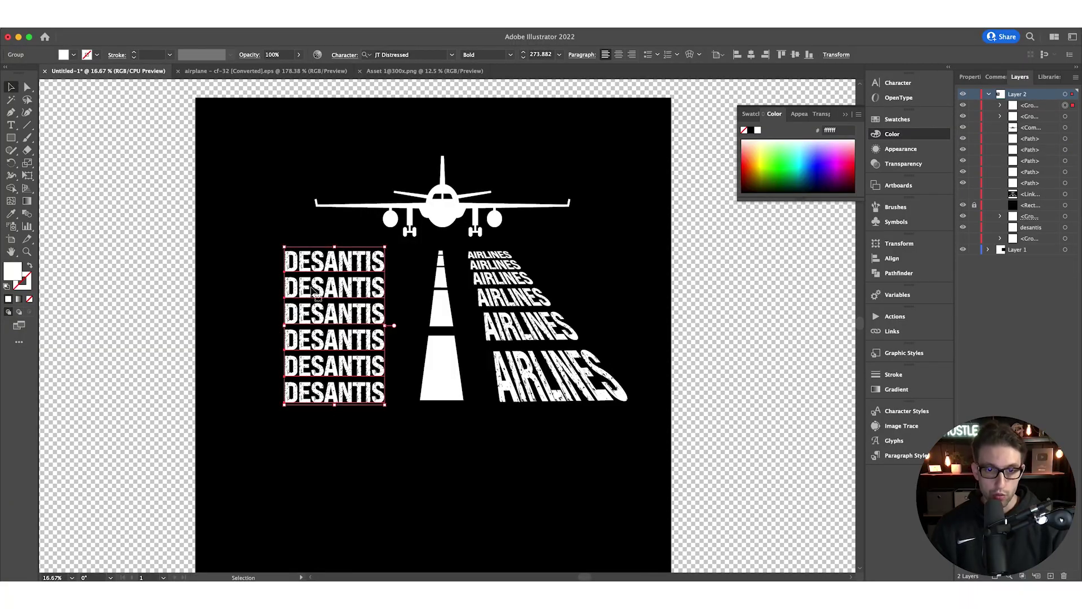
{"action": "key", "text": "a"}
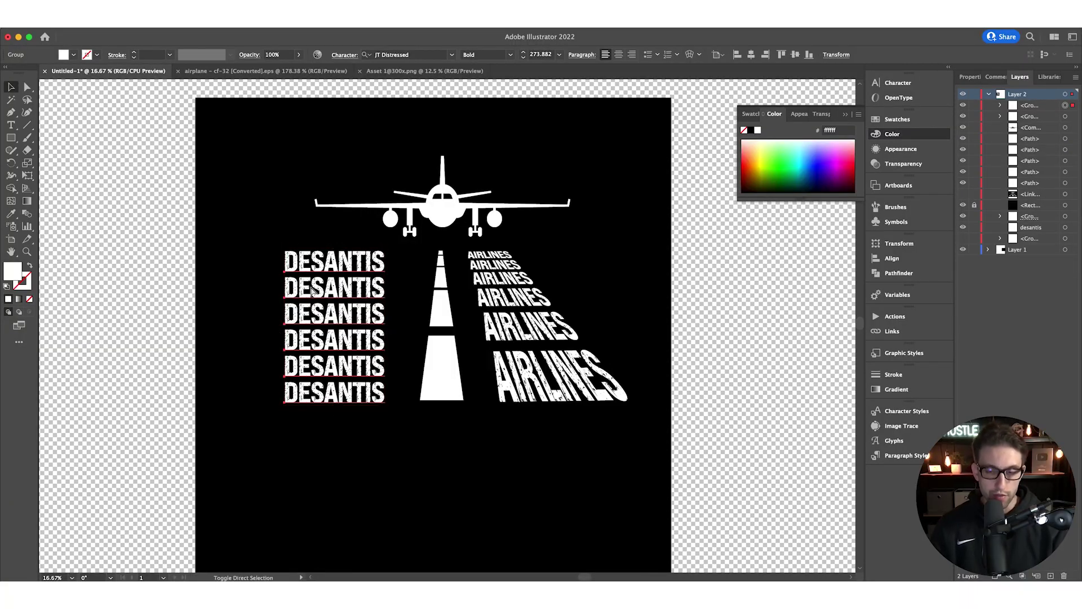
{"action": "left_click", "coordinate": [312, 290]}
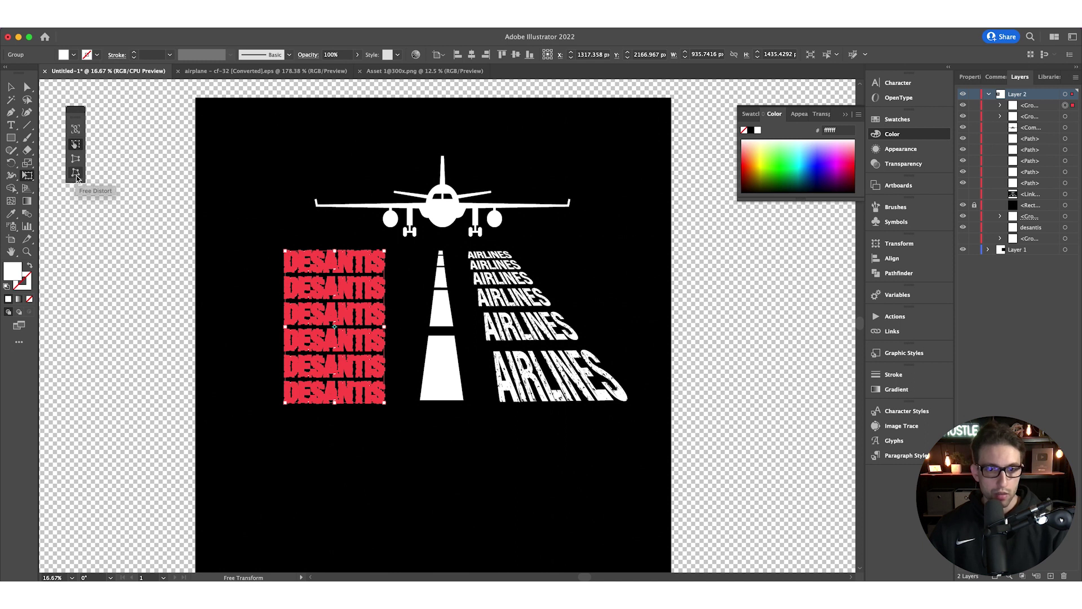
{"action": "left_click", "coordinate": [75, 172]}
{"action": "left_click_drag", "start_coordinate": [386, 251], "coordinate": [414, 273]}
{"action": "key", "text": "v"}
{"action": "left_click", "coordinate": [415, 273]}
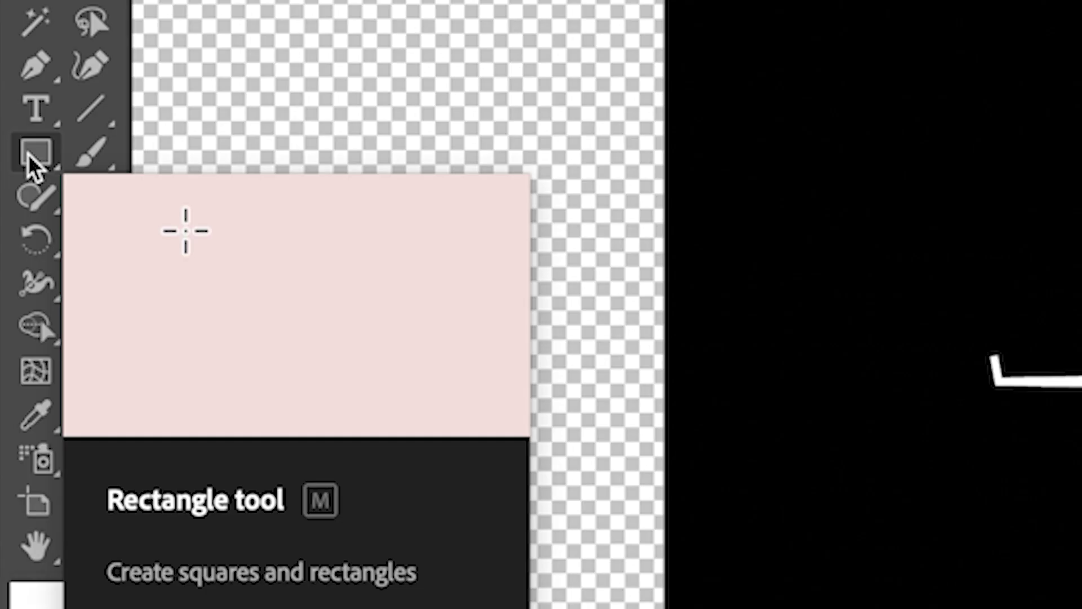
Draw a large circle around the plane with the Ellipse tool.
{"action": "left_click", "coordinate": [10, 141]}
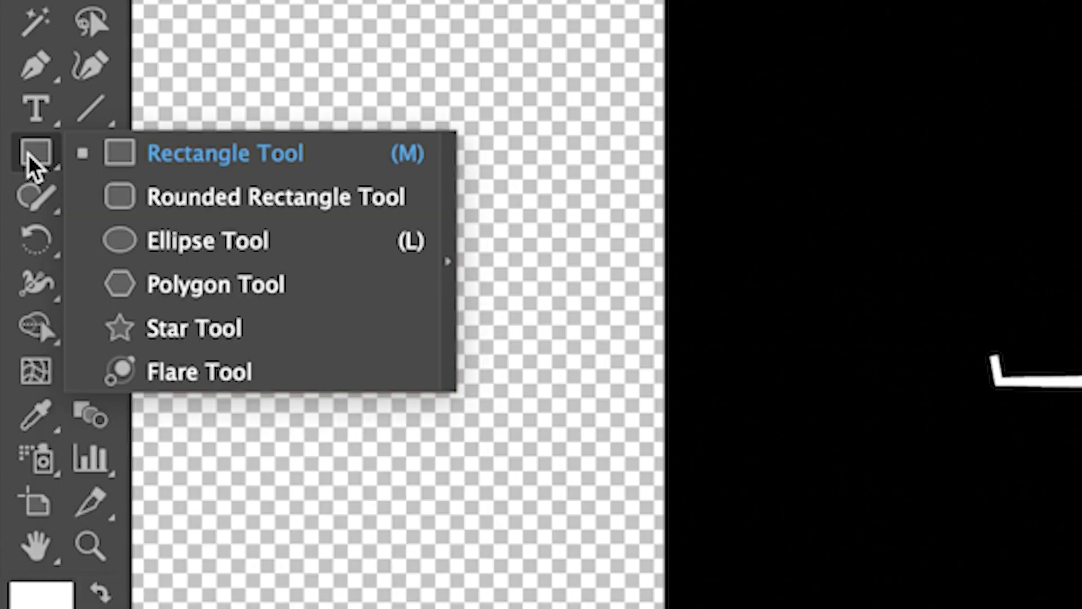
{"action": "left_click", "coordinate": [203, 241]}
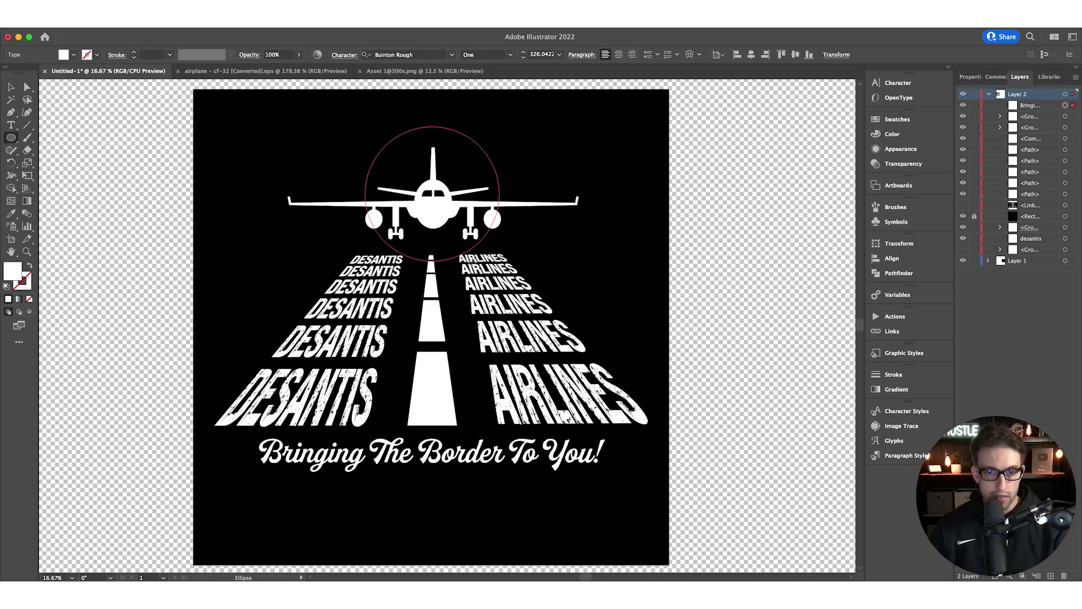
{"action": "left_click_drag", "start_coordinate": [499, 260], "coordinate": [508, 270]}
Give the circle no fill and a white 10 pt stroke.
{"action": "left_click", "coordinate": [63, 56]}
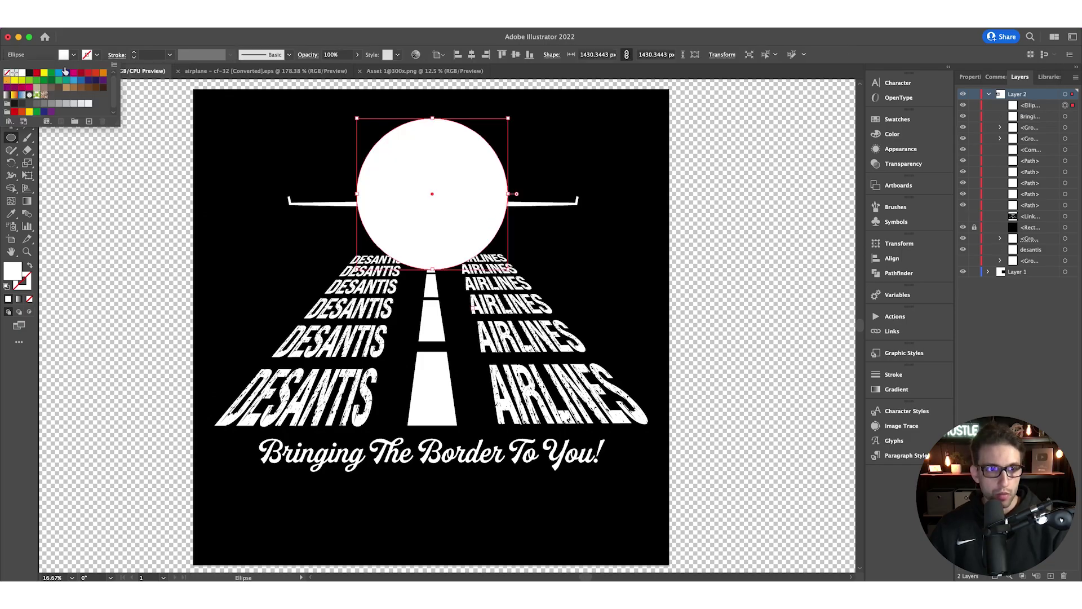
{"action": "left_click", "coordinate": [7, 73]}
{"action": "left_click", "coordinate": [96, 55]}
{"action": "left_click", "coordinate": [21, 73]}
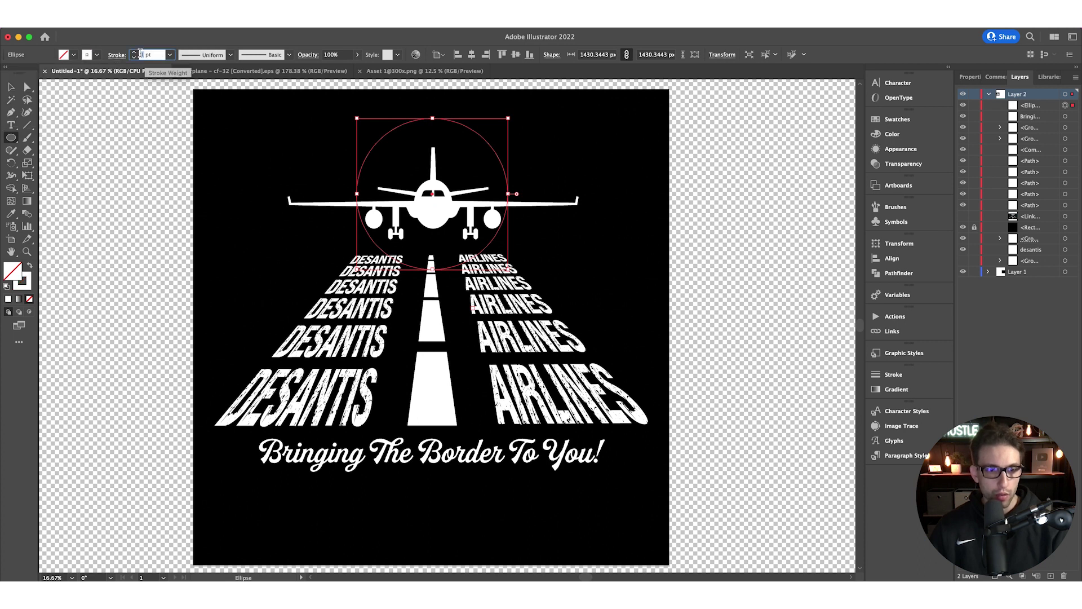
{"action": "type", "text": "10"}
{"action": "key", "text": "Return"}
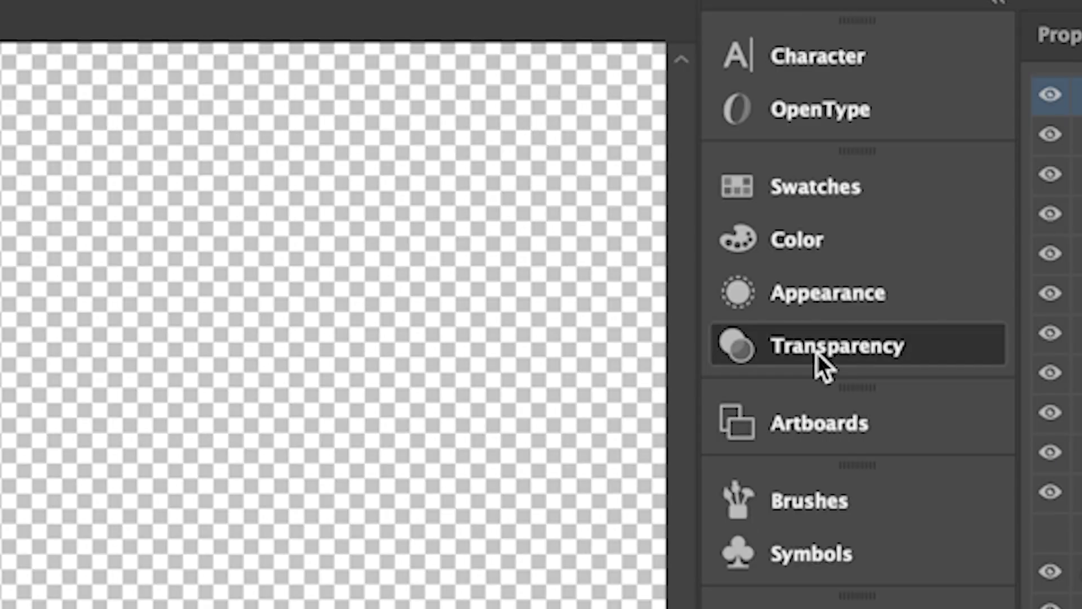
Create an opacity mask on the circle with Clip turned off, and edit the mask.
{"action": "left_click", "coordinate": [817, 351]}
{"action": "left_click", "coordinate": [599, 288]}
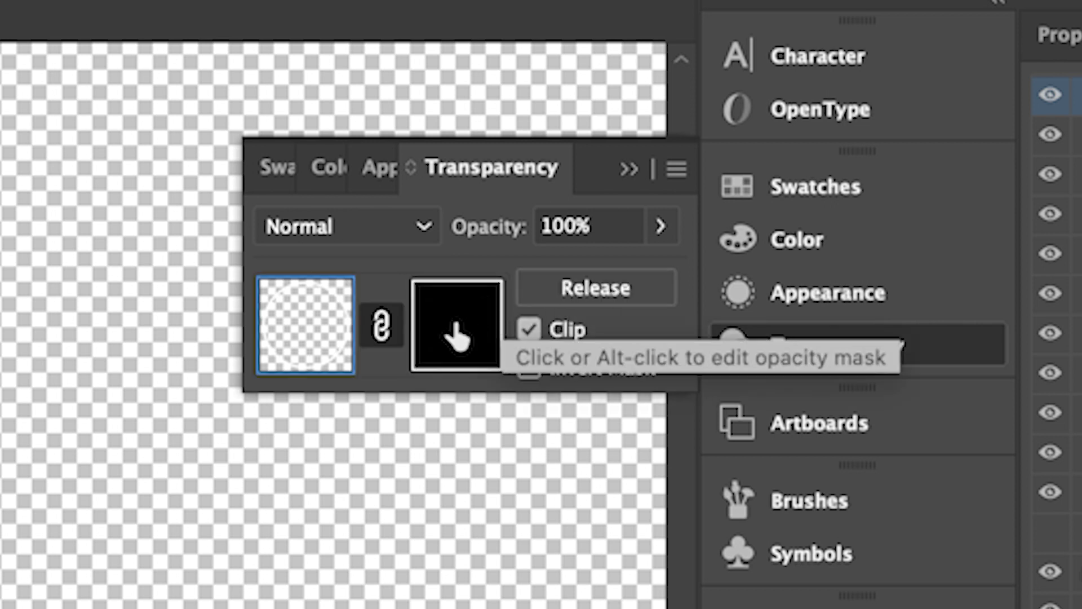
{"action": "left_click", "coordinate": [456, 337]}
{"action": "left_click", "coordinate": [529, 330]}
Draw a stroke-less rectangle over the circle's lower part in the mask, then exit mask editing.
{"action": "left_click", "coordinate": [11, 138]}
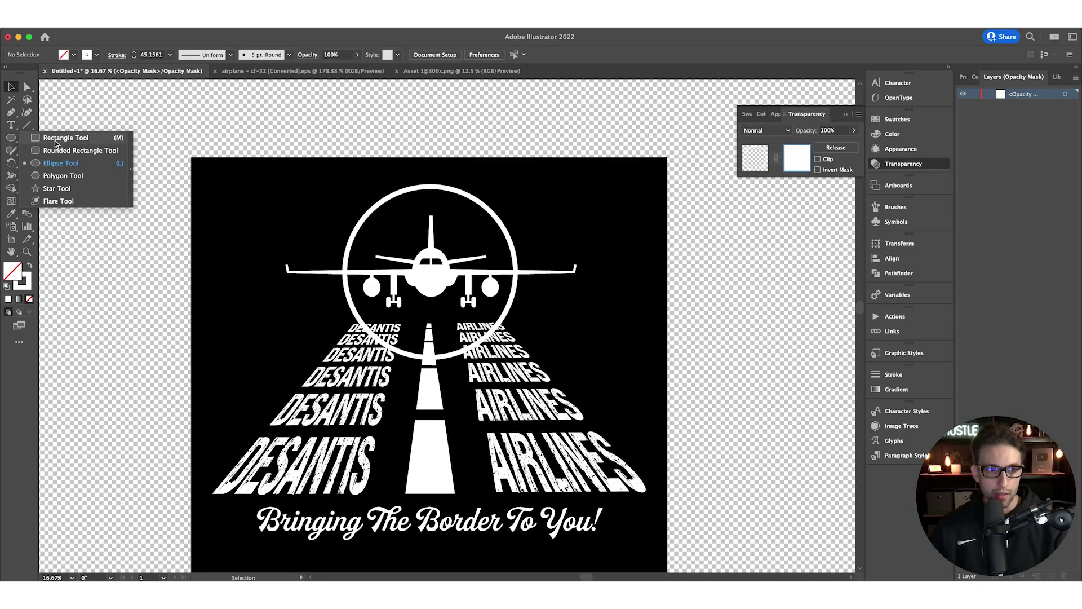
{"action": "left_click", "coordinate": [55, 140]}
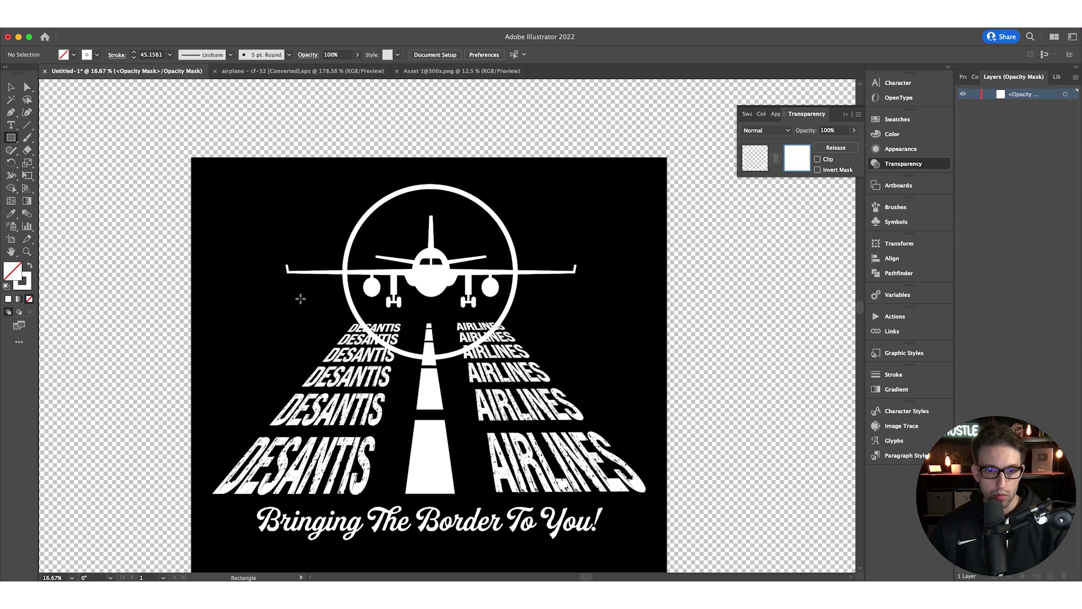
{"action": "left_click_drag", "start_coordinate": [552, 371], "coordinate": [556, 371]}
{"action": "left_click", "coordinate": [97, 55]}
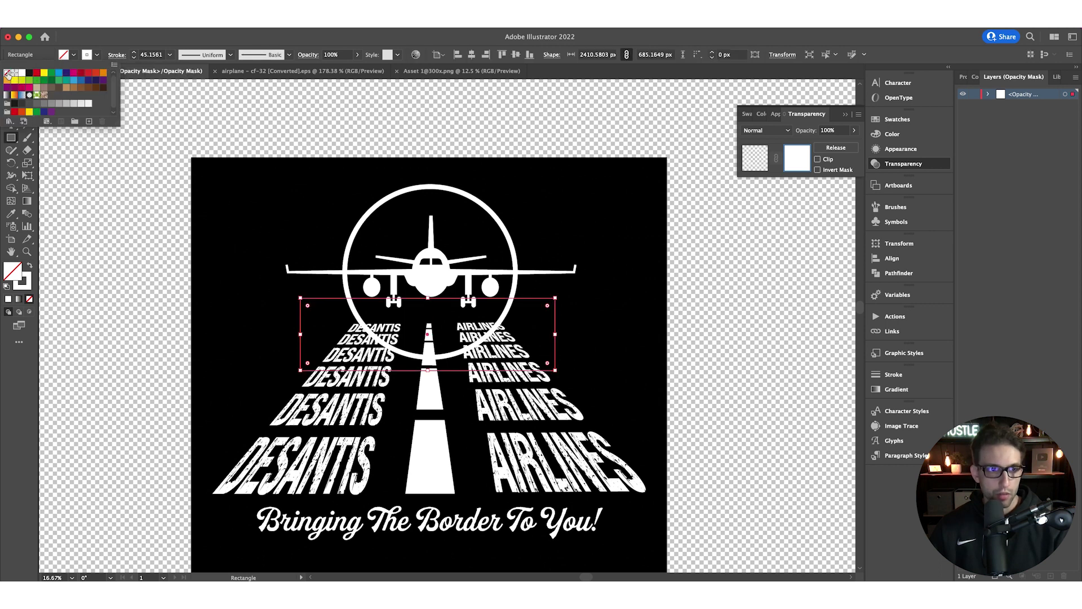
{"action": "left_click", "coordinate": [11, 72]}
{"action": "left_click", "coordinate": [75, 55]}
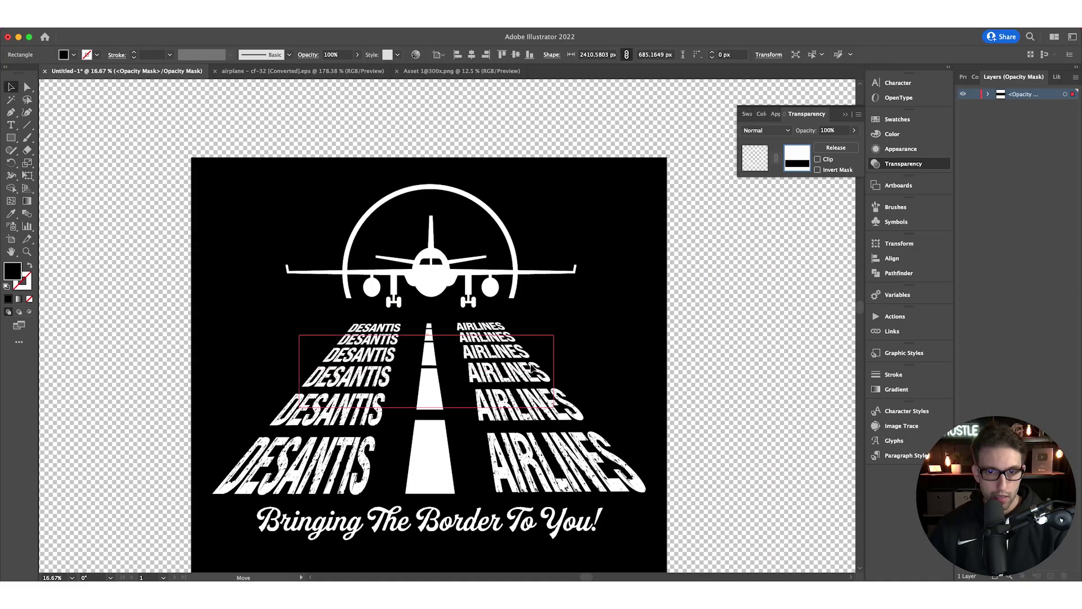
{"action": "left_click_drag", "start_coordinate": [531, 370], "coordinate": [531, 341]}
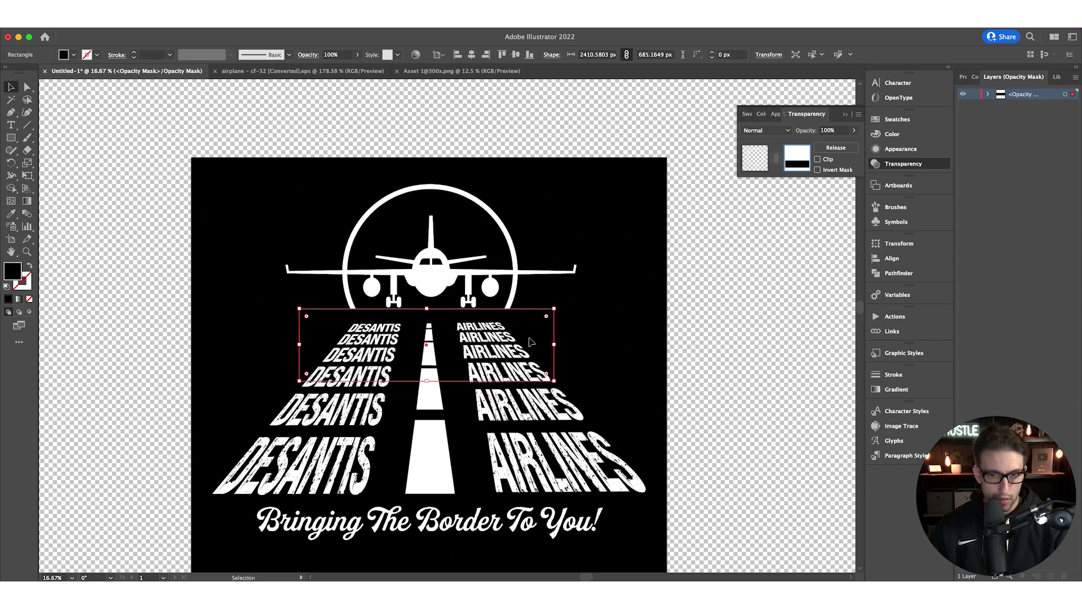
{"action": "left_click", "coordinate": [505, 242]}
{"action": "key", "text": "ctrl+z"}
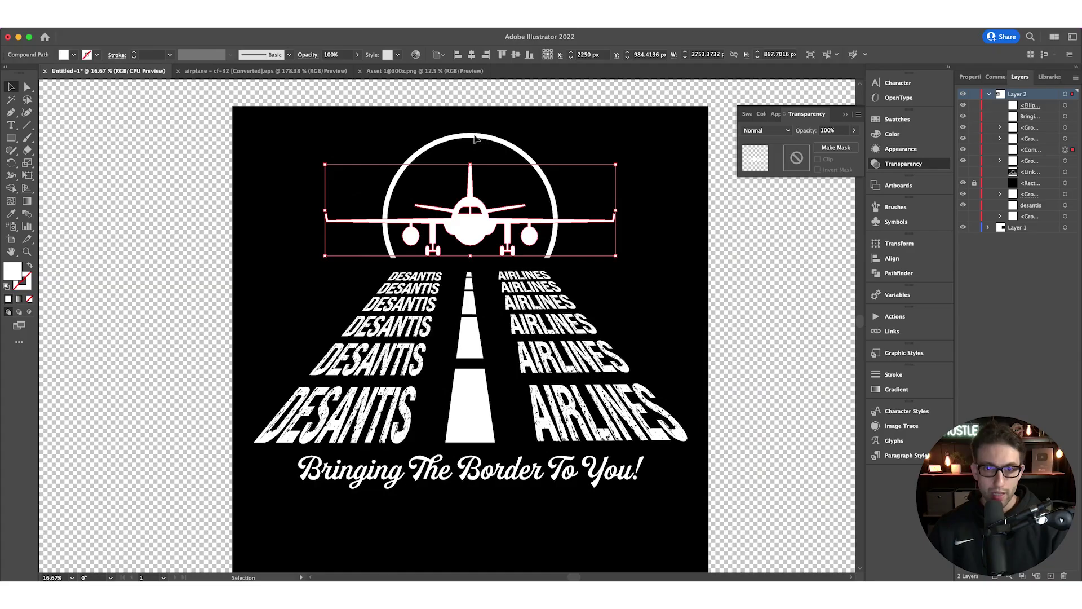
In the ring's opacity mask, give the plane shape a pure black (000000) stroke.
{"action": "left_click", "coordinate": [475, 139]}
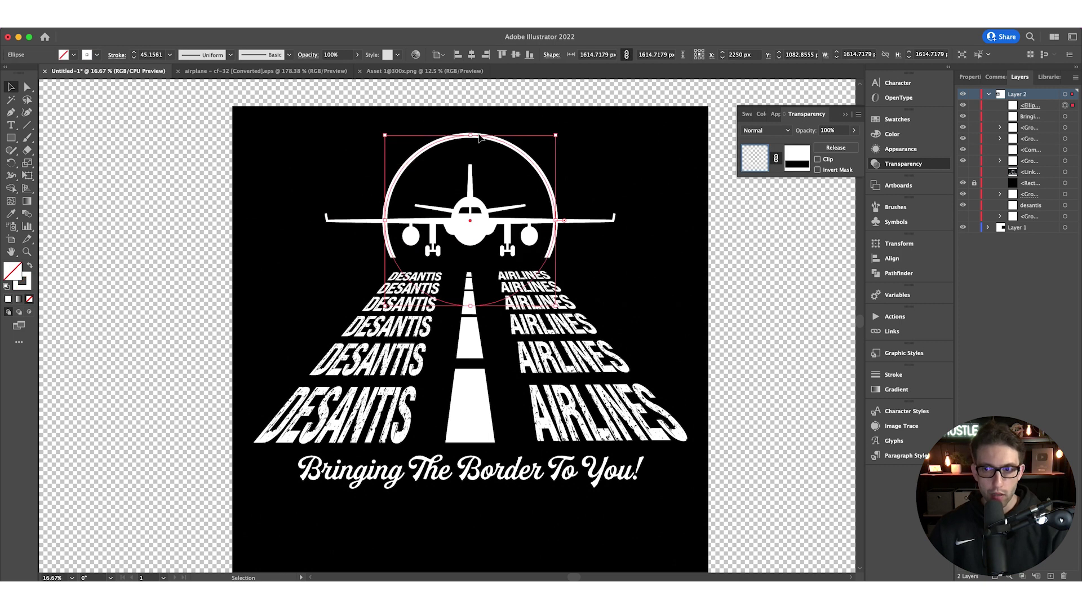
{"action": "left_click", "coordinate": [797, 158]}
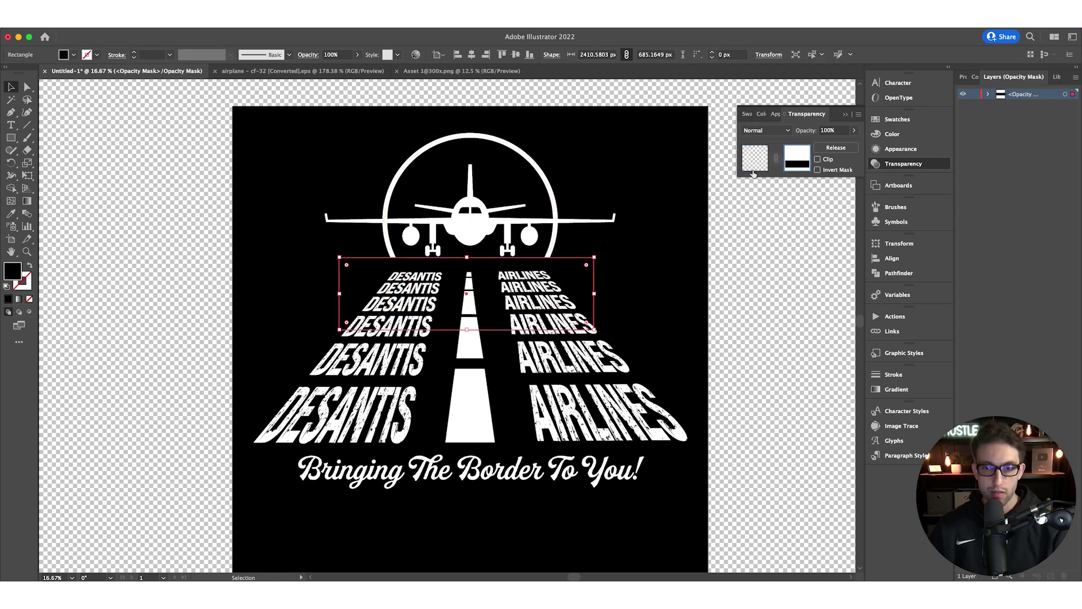
{"action": "left_click", "coordinate": [468, 242]}
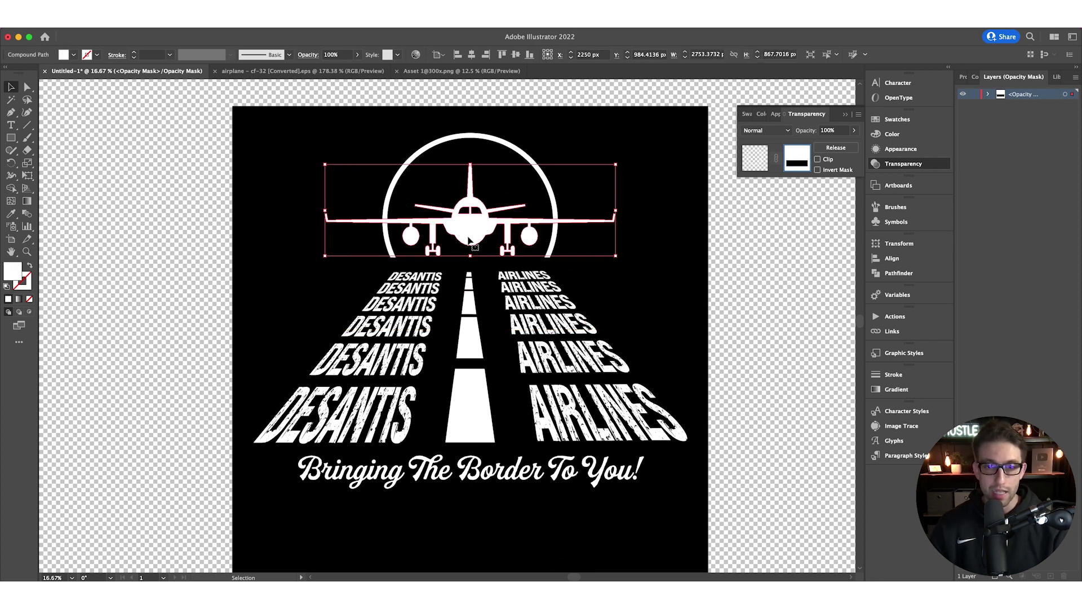
{"action": "left_click", "coordinate": [87, 54]}
{"action": "left_click", "coordinate": [30, 78]}
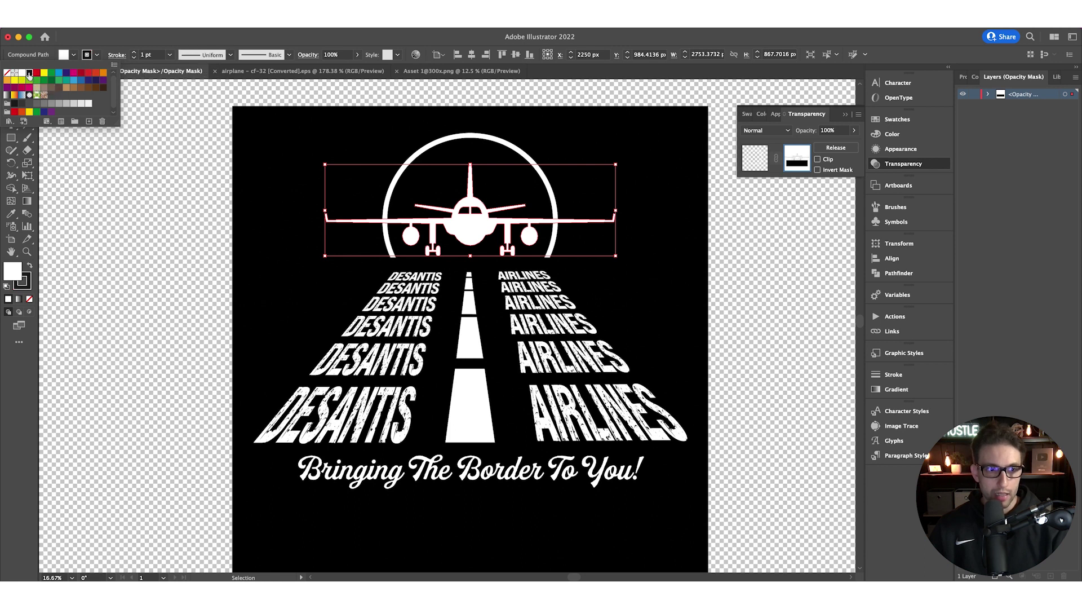
{"action": "double_click", "coordinate": [28, 287]}
{"action": "type", "text": "000000"}
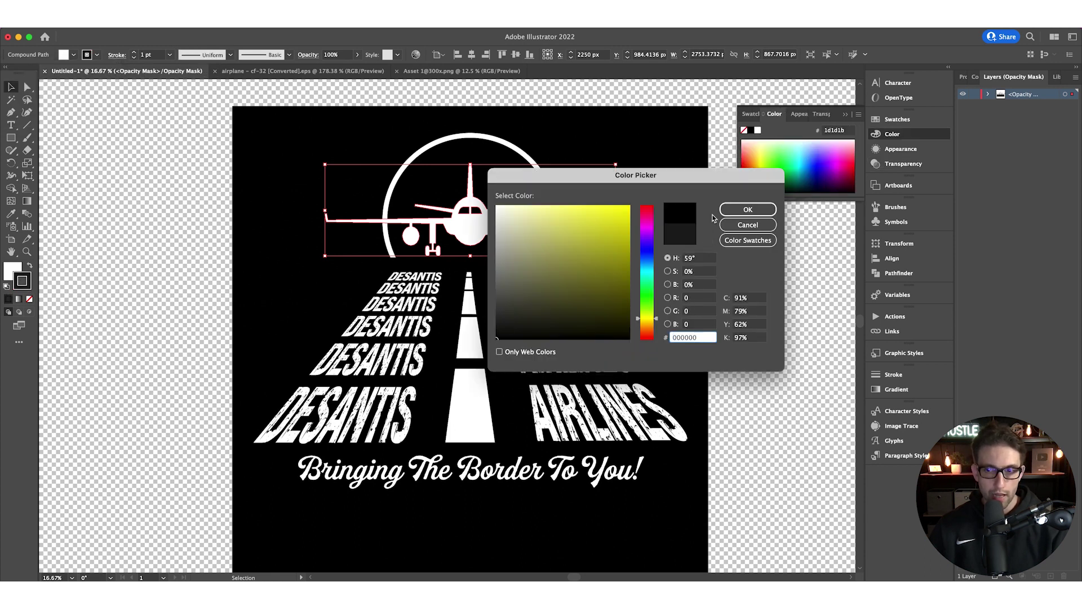
{"action": "key", "text": "Return"}
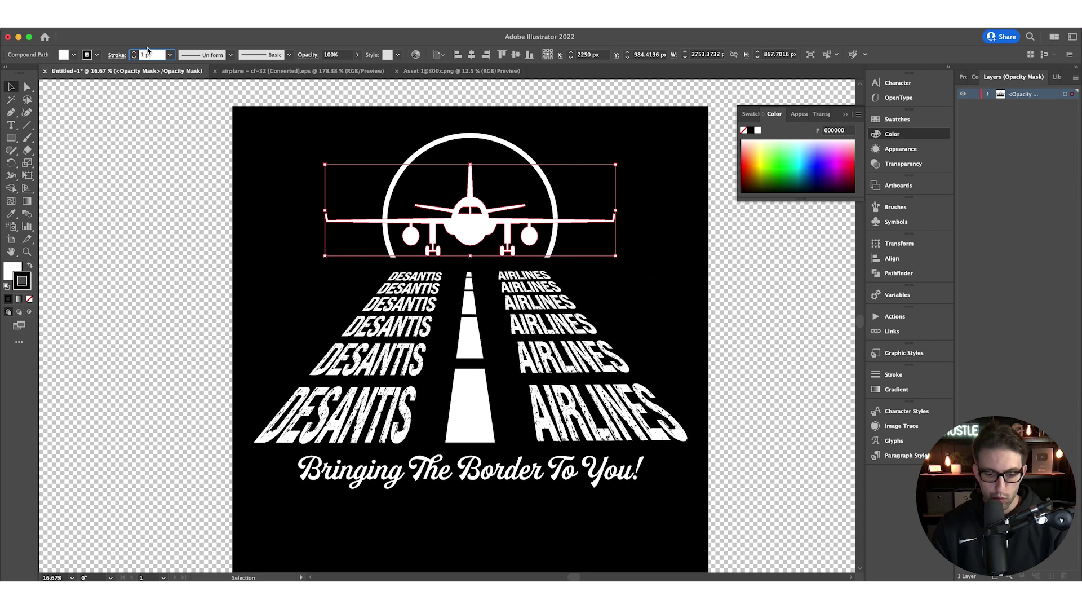
Make the plane's stroke 30 pt aligned outside, then exit mask editing.
{"action": "left_click", "coordinate": [141, 54]}
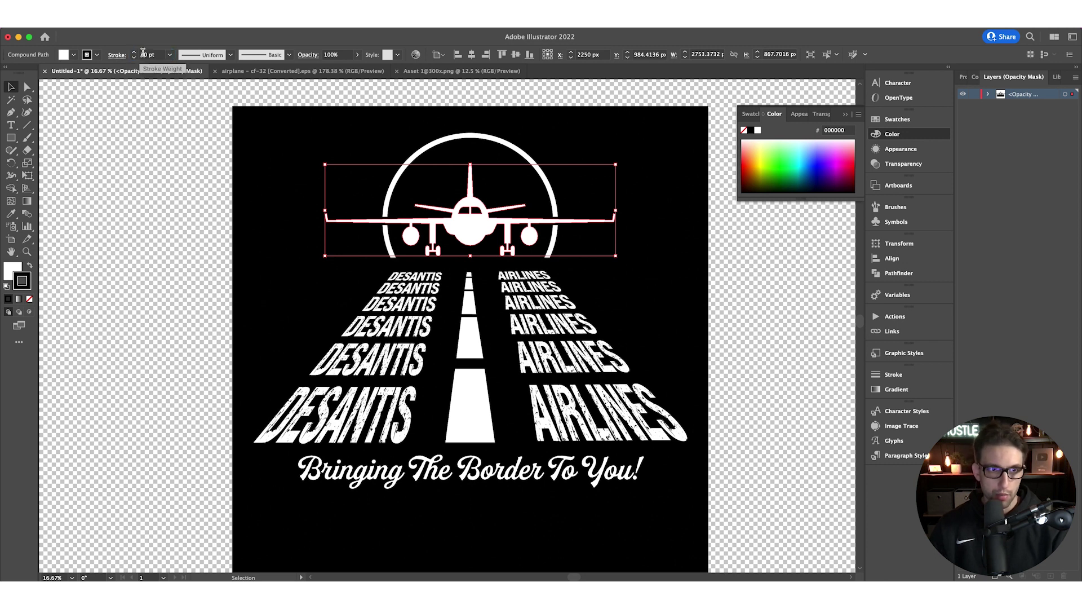
{"action": "left_click", "coordinate": [117, 54]}
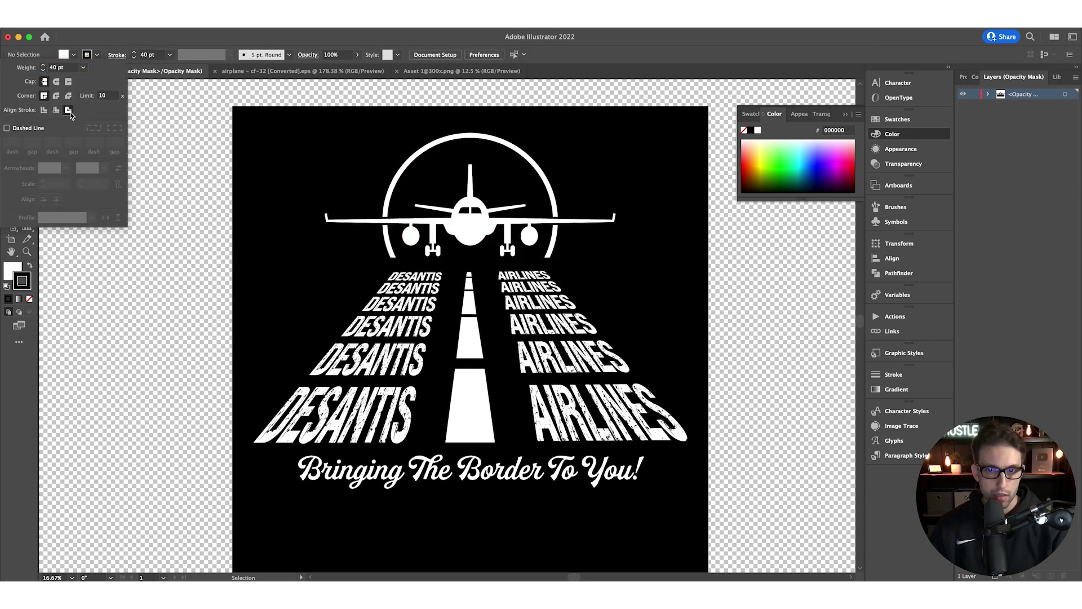
{"action": "left_click", "coordinate": [139, 54]}
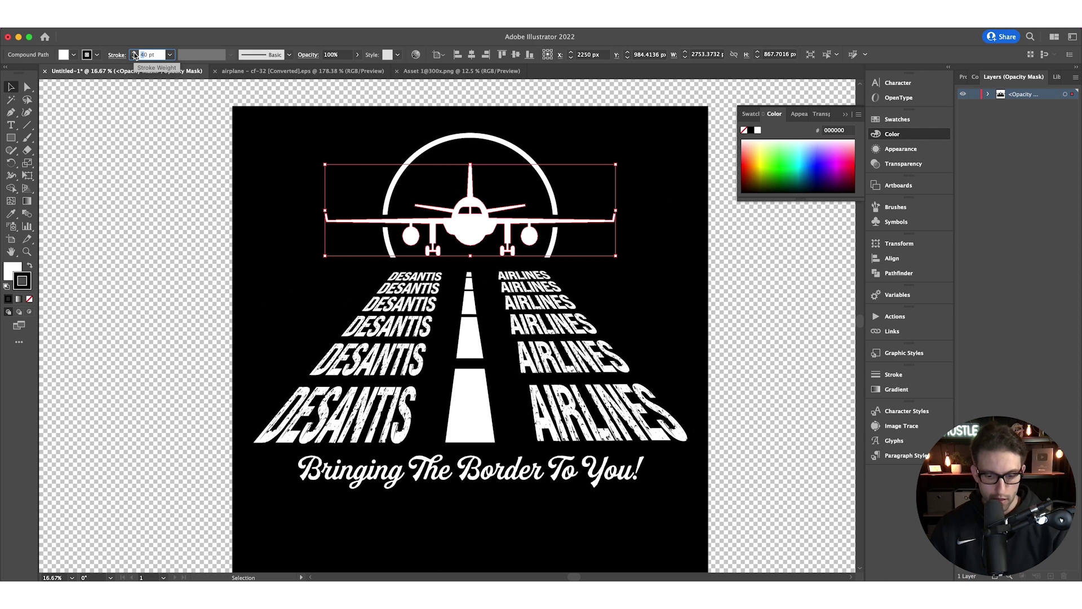
{"action": "left_click", "coordinate": [904, 164]}
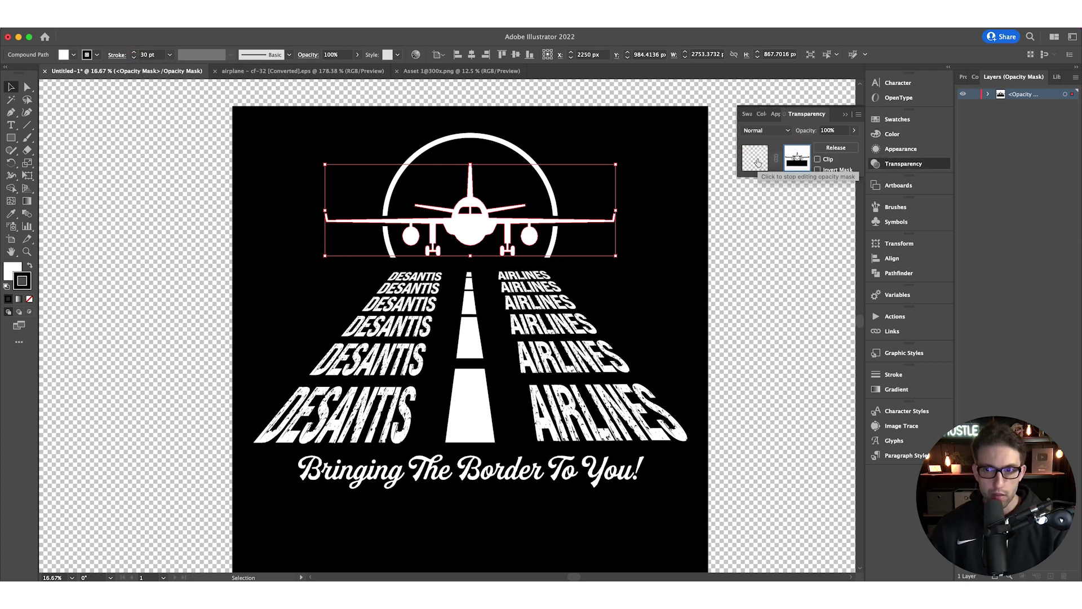
{"action": "left_click", "coordinate": [758, 162]}
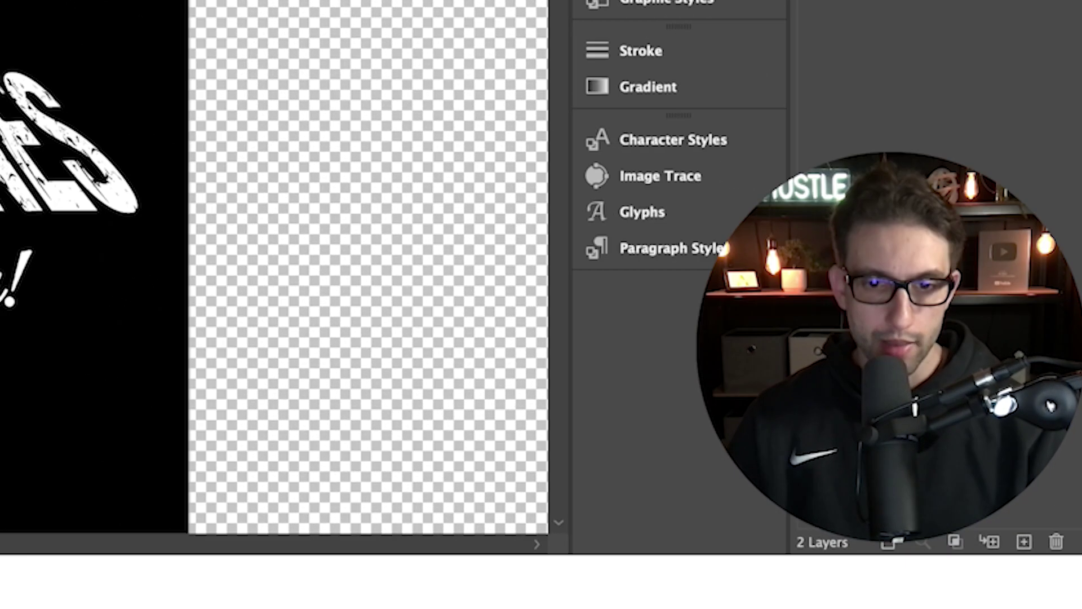
Draw a star, duplicate it into a row of three below the tagline, and group them.
{"action": "left_click", "coordinate": [519, 436]}
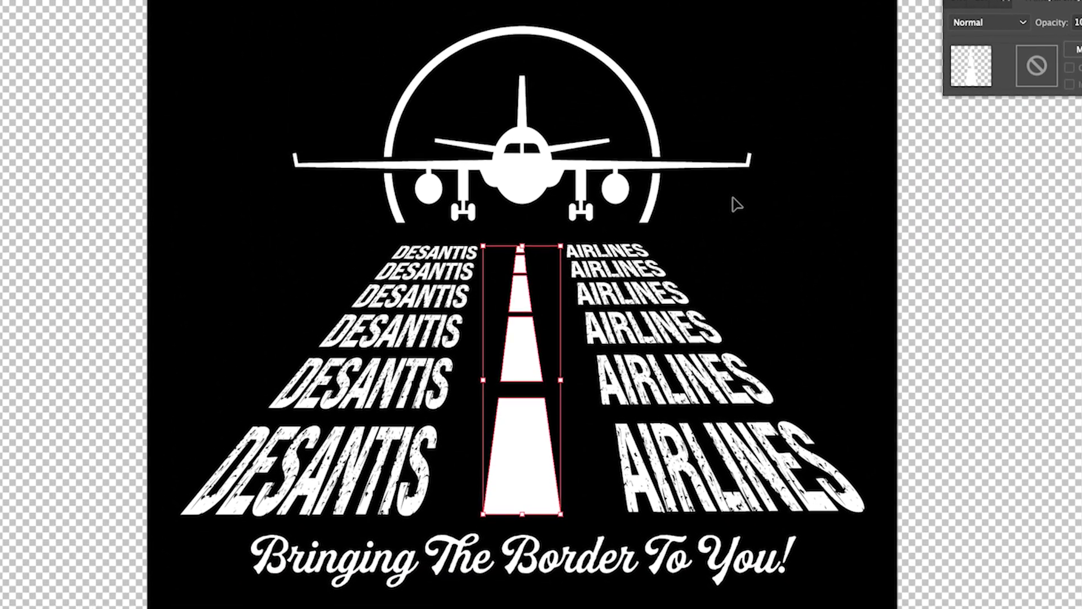
{"action": "left_click", "coordinate": [736, 204]}
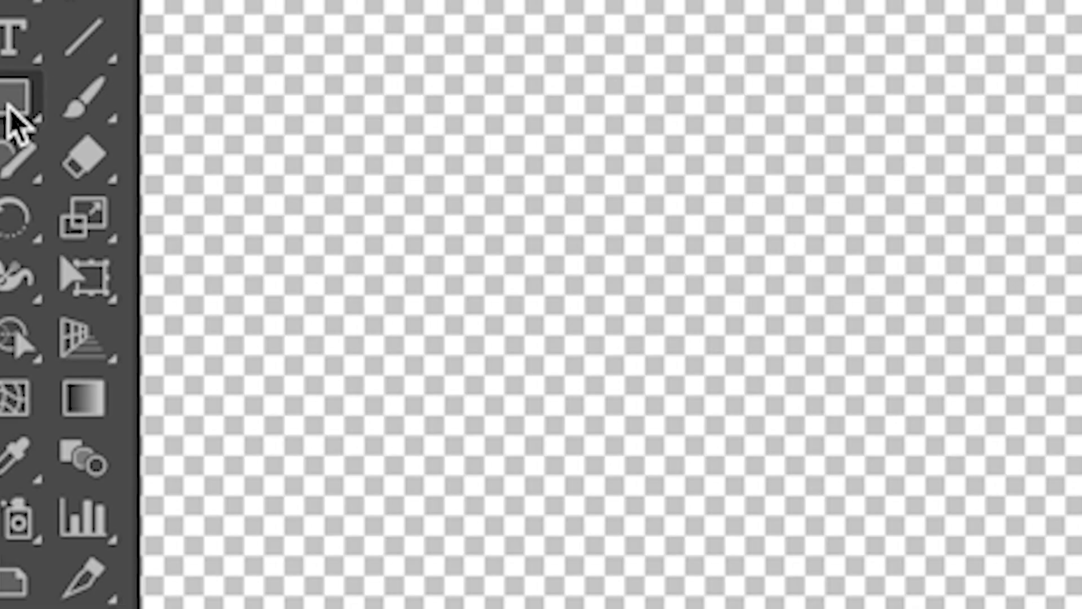
{"action": "left_click", "coordinate": [14, 98]}
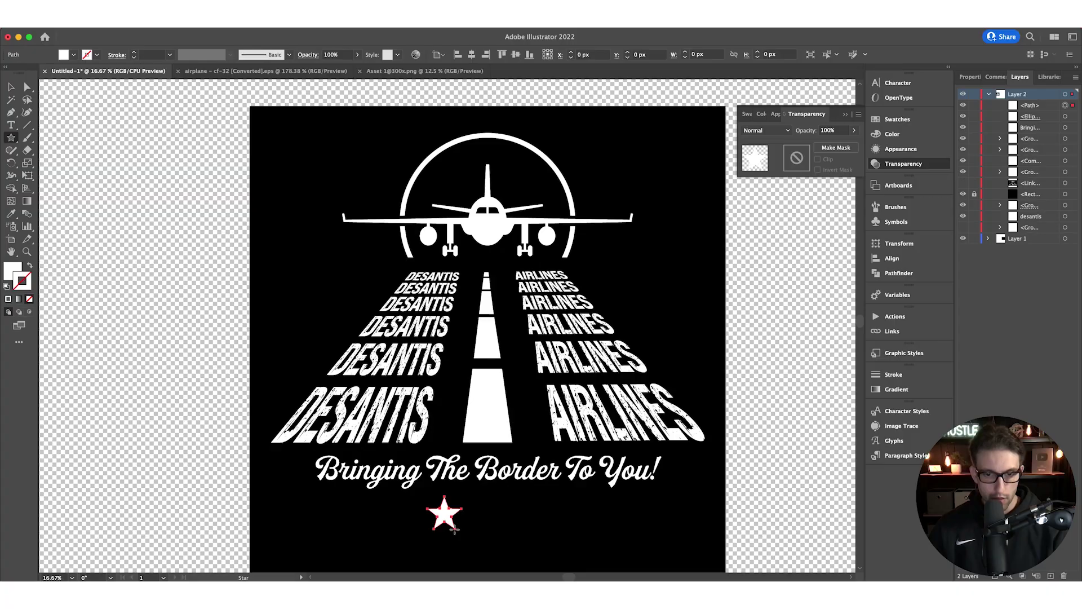
{"action": "left_click_drag", "start_coordinate": [445, 424], "coordinate": [489, 430]}
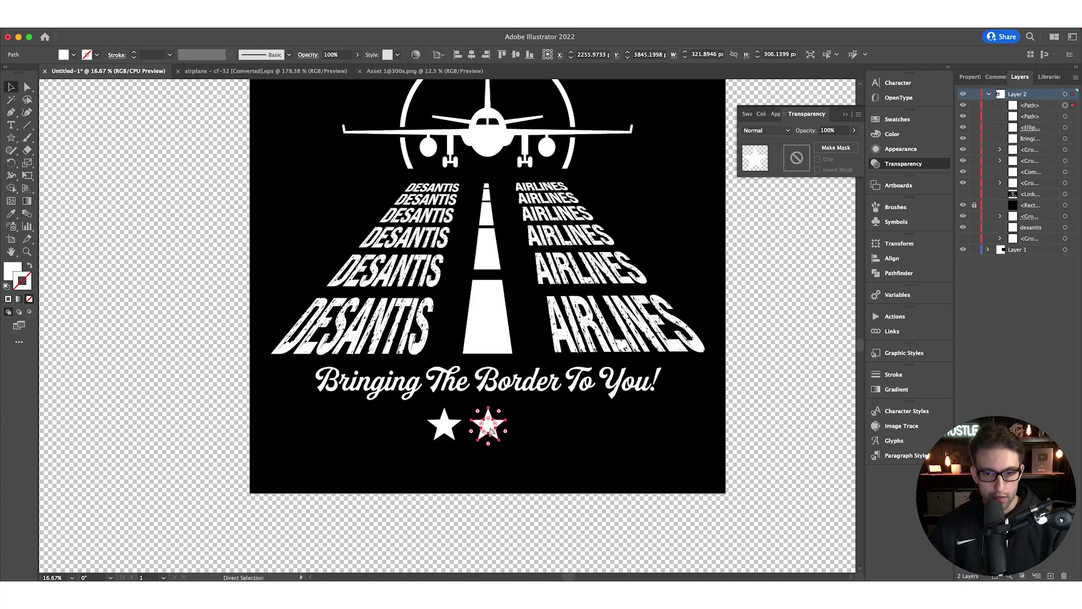
{"action": "left_click_drag", "start_coordinate": [424, 415], "coordinate": [564, 442]}
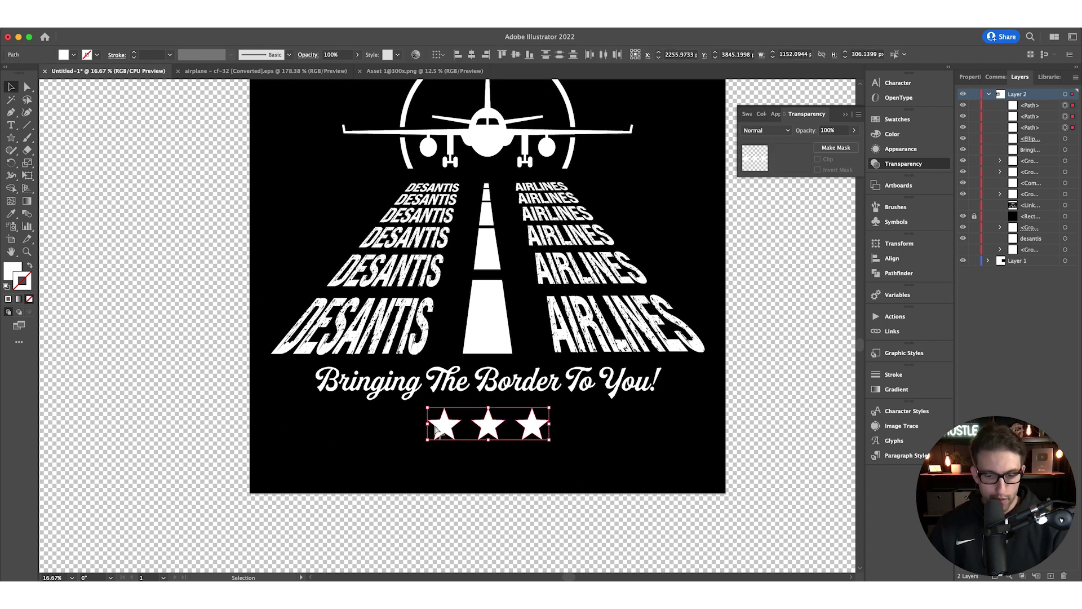
{"action": "key", "text": "ctrl+g"}
{"action": "left_click", "coordinate": [353, 116]}
{"action": "scroll", "coordinate": [491, 398], "scroll_direction": "up", "scroll_amount": 3}
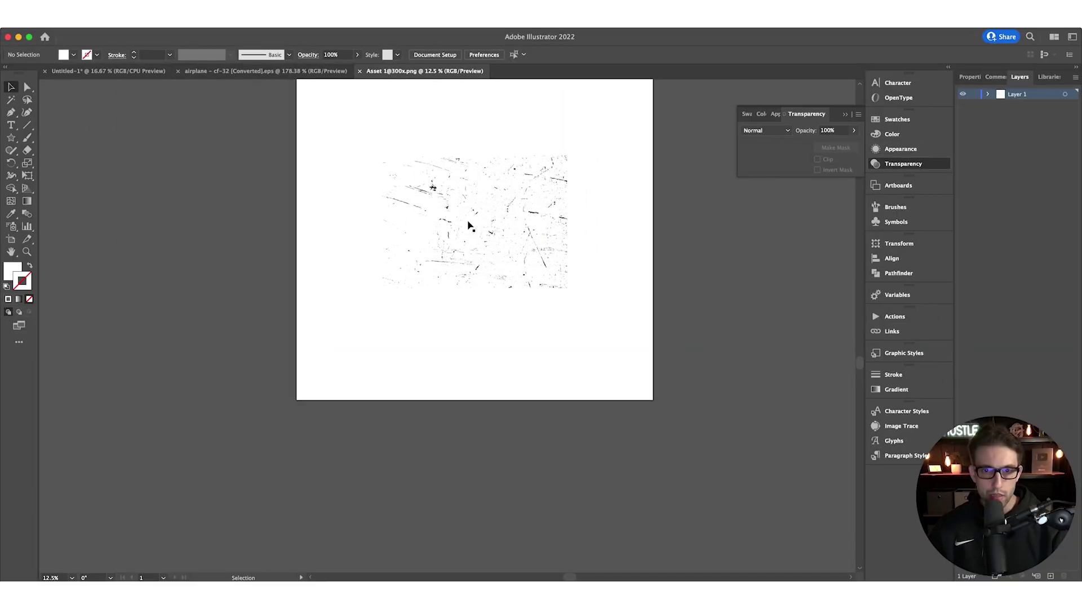
{"action": "left_click", "coordinate": [494, 207]}
Back in the Untitled-1 design, select the plane, half-circle ring and tagline.
{"action": "key", "text": "ctrl+Tab"}
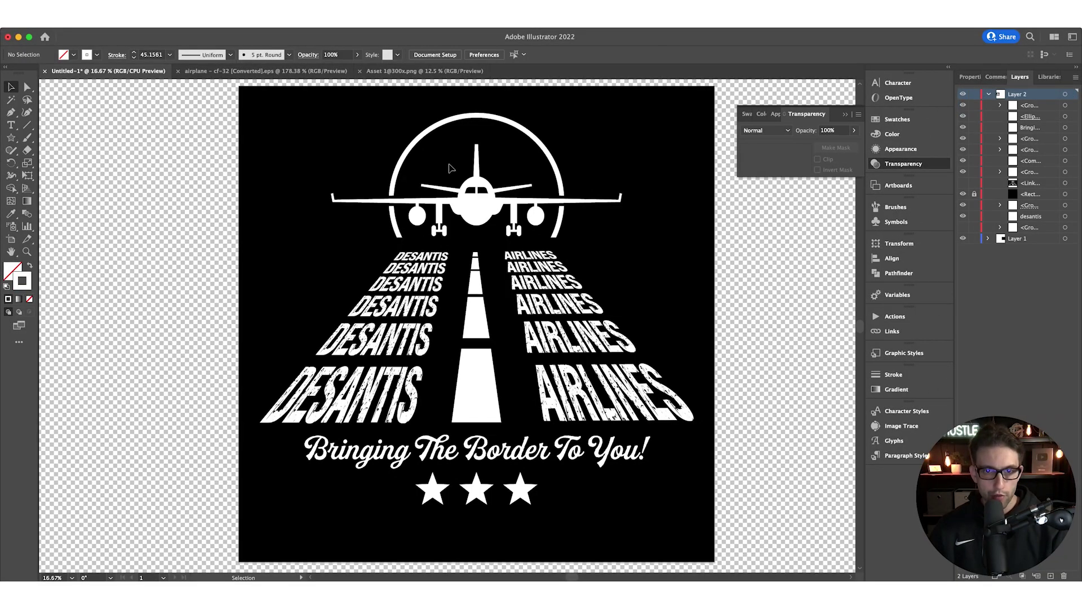
{"action": "left_click", "coordinate": [476, 194]}
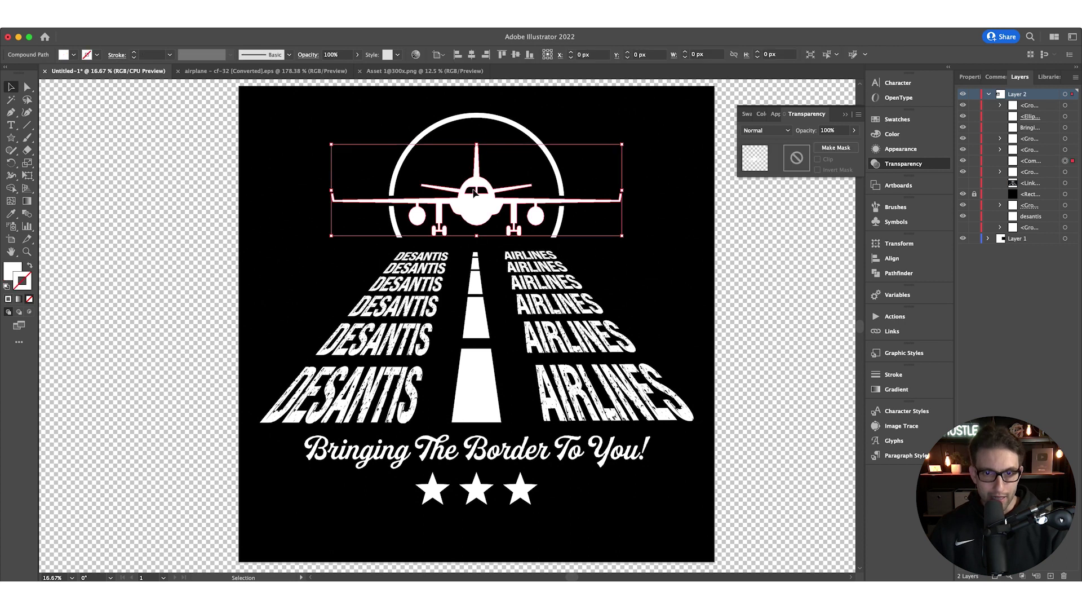
{"action": "left_click", "coordinate": [462, 119], "text": "shift"}
{"action": "left_click", "coordinate": [478, 452], "text": "shift"}
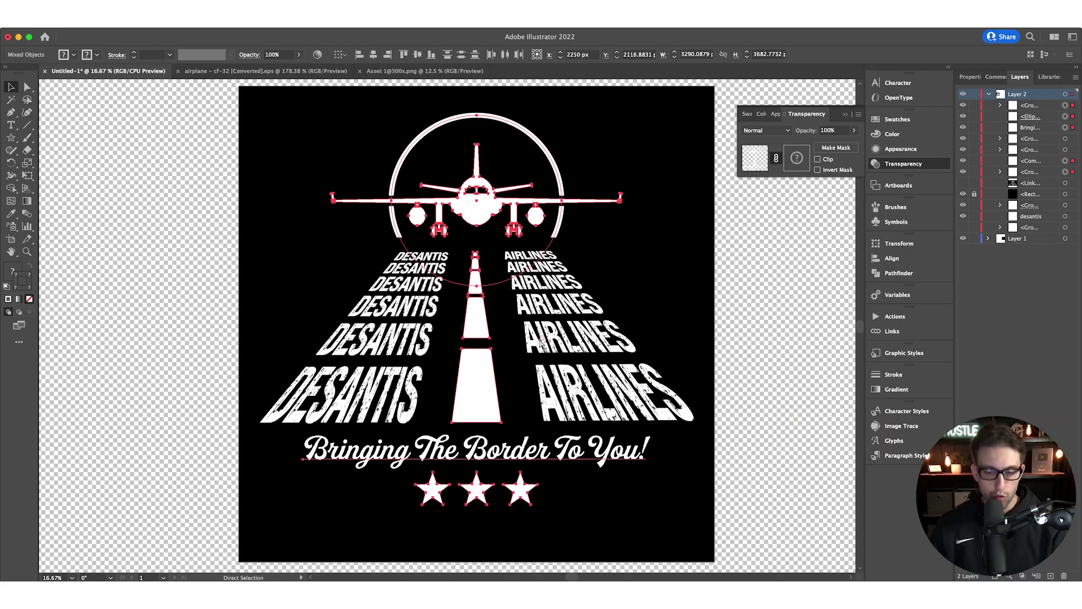
Group the artwork and paste the grunge texture into an unclipped opacity mask, sized over the design.
{"action": "key", "text": "v"}
{"action": "key", "text": "super+g"}
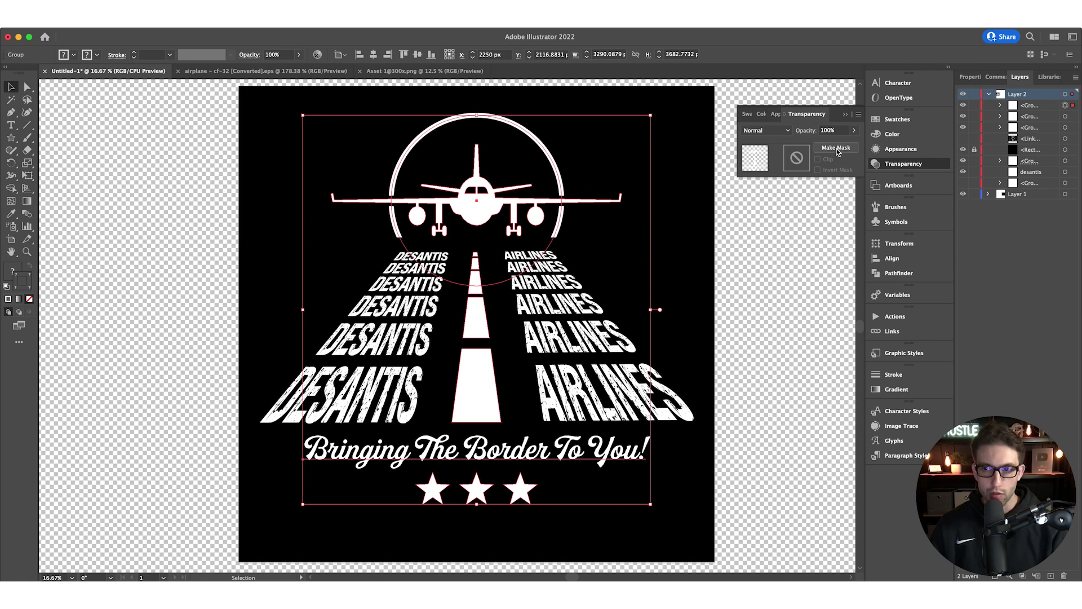
{"action": "left_click", "coordinate": [807, 160]}
{"action": "left_click", "coordinate": [818, 159]}
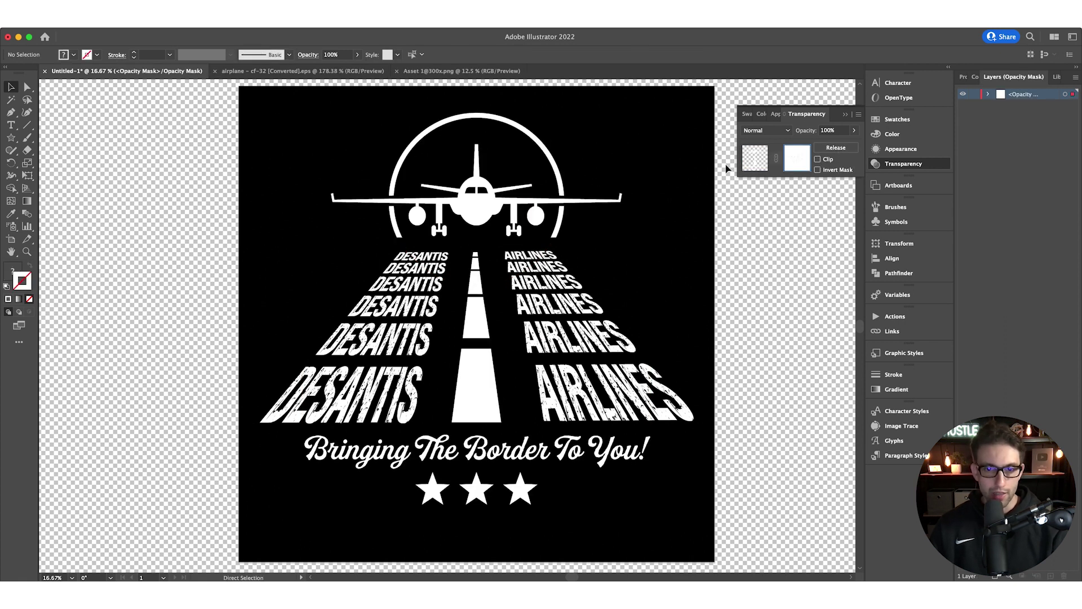
{"action": "key", "text": "super+v"}
{"action": "left_click_drag", "start_coordinate": [614, 325], "coordinate": [708, 326]}
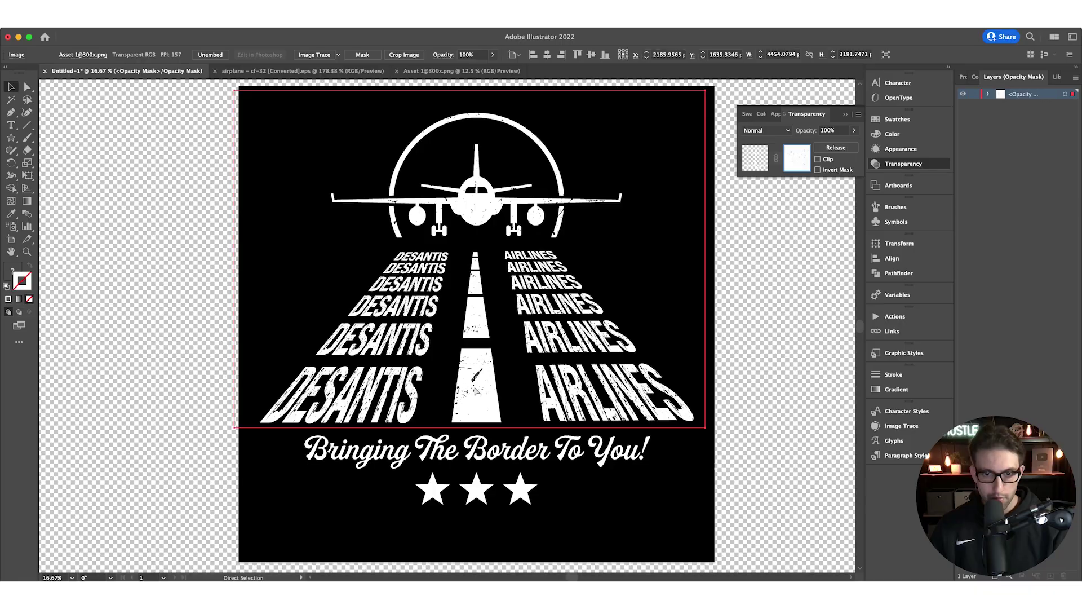
{"action": "left_click_drag", "start_coordinate": [476, 391], "coordinate": [482, 485]}
{"action": "left_click_drag", "start_coordinate": [529, 405], "coordinate": [571, 505]}
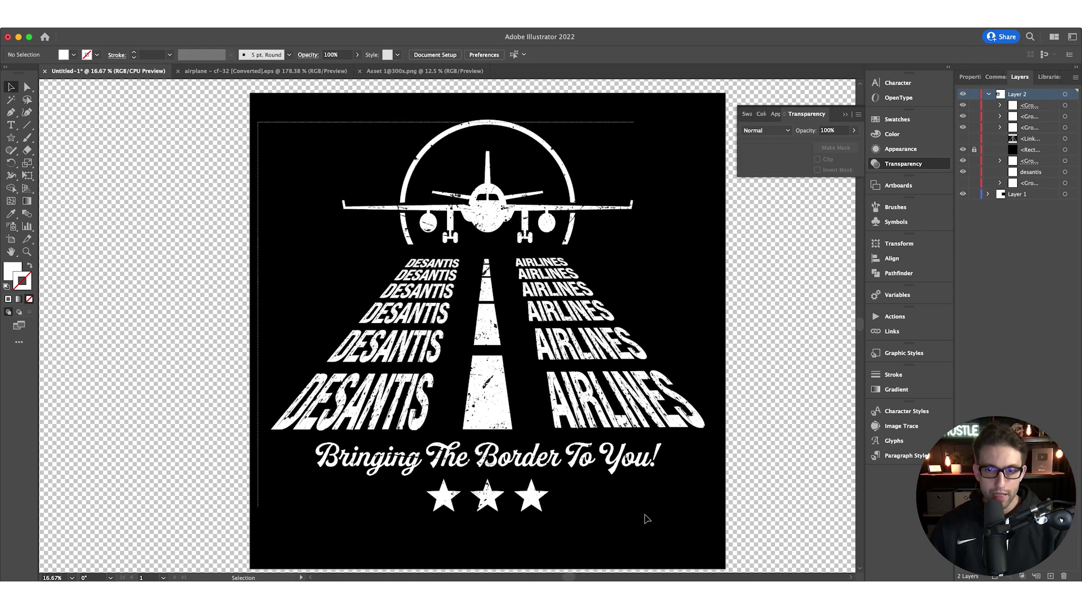
Group the entire design, scale it up slightly and move it higher on the shirt.
{"action": "left_click_drag", "start_coordinate": [671, 533], "coordinate": [265, 428]}
{"action": "key", "text": "ctrl+g"}
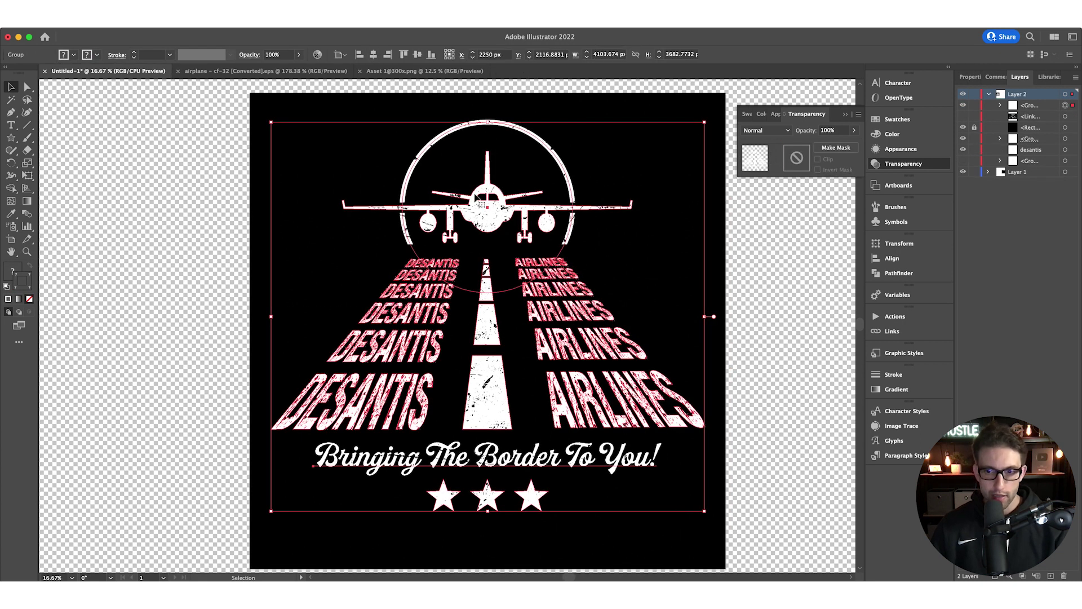
{"action": "left_click_drag", "start_coordinate": [489, 514], "coordinate": [488, 530]}
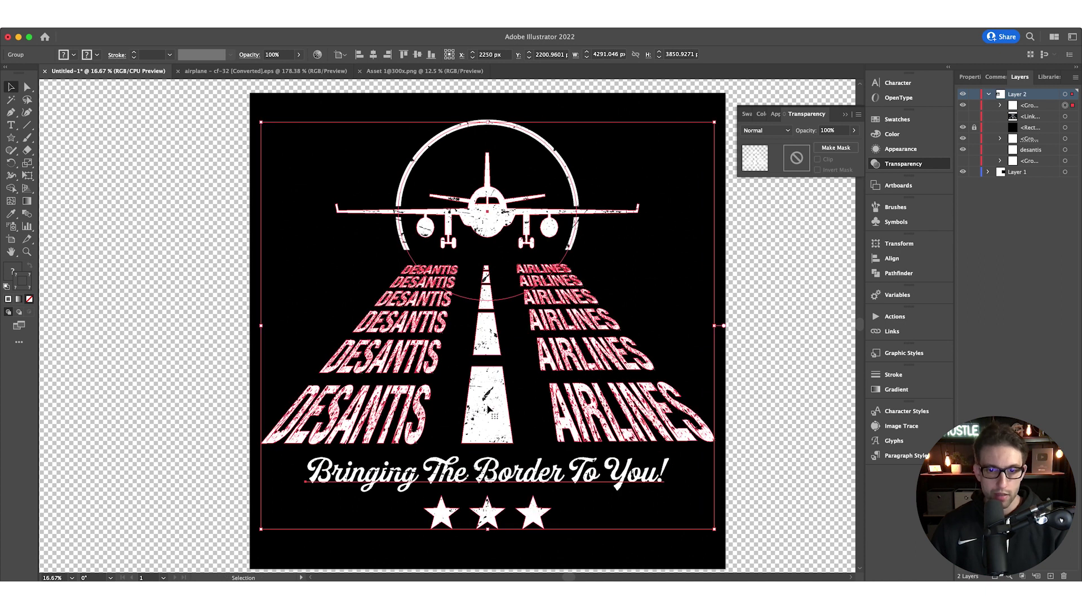
{"action": "left_click_drag", "start_coordinate": [488, 410], "coordinate": [486, 396]}
{"action": "left_click", "coordinate": [789, 375]}
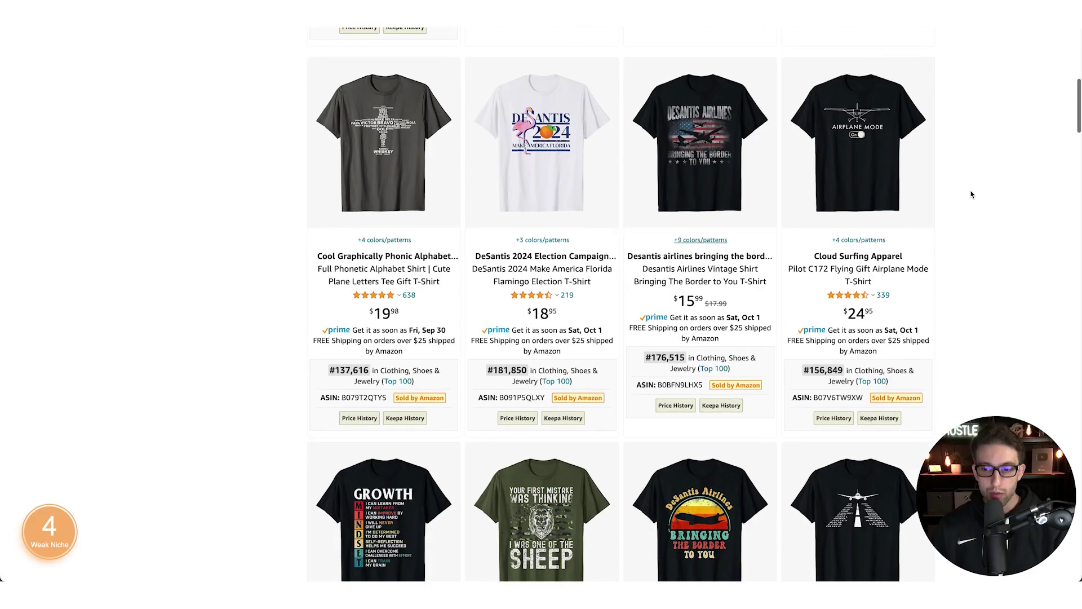
{"action": "scroll", "coordinate": [971, 195], "scroll_direction": "down", "scroll_amount": 3}
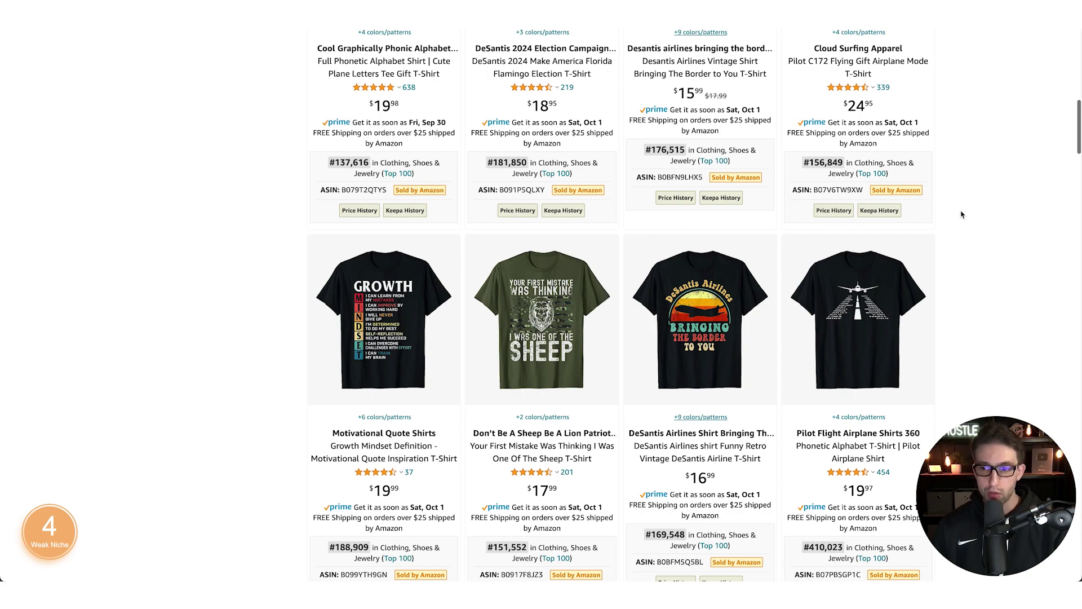
{"action": "scroll", "coordinate": [962, 213], "scroll_direction": "down", "scroll_amount": 5}
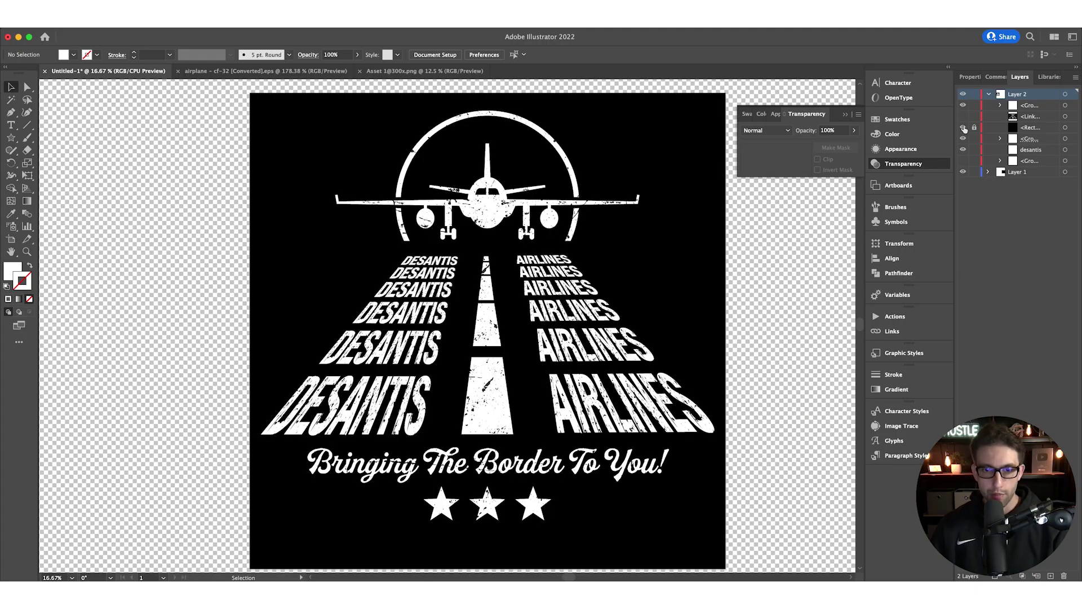
Hide the black background and export the artboard as a PNG via Export for Screens.
{"action": "left_click", "coordinate": [963, 127]}
{"action": "left_click", "coordinate": [82, 23]}
{"action": "mouse_move", "coordinate": [102, 194]}
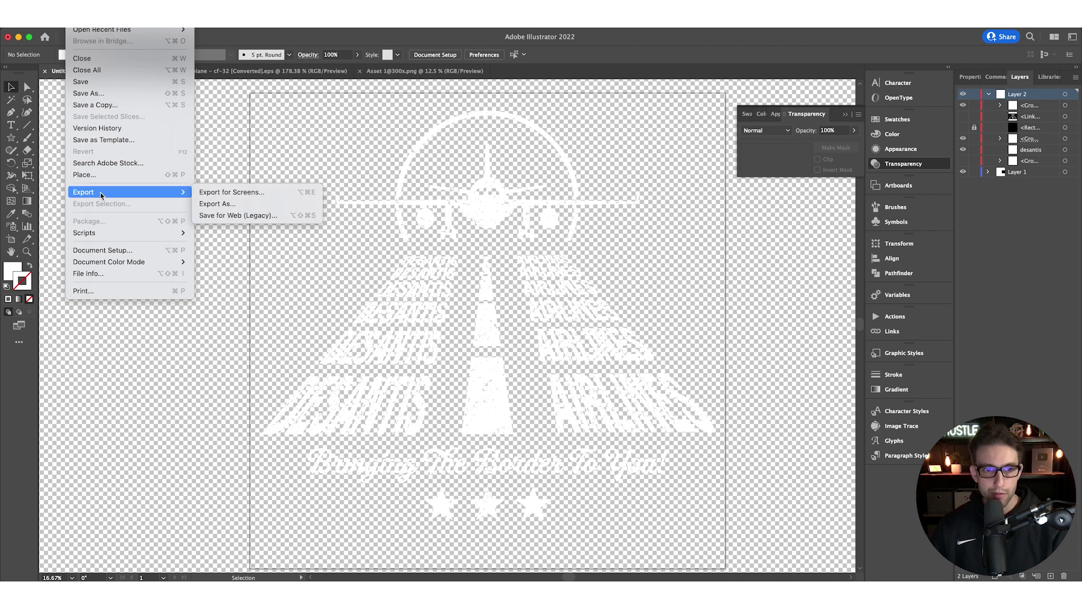
{"action": "left_click", "coordinate": [221, 193]}
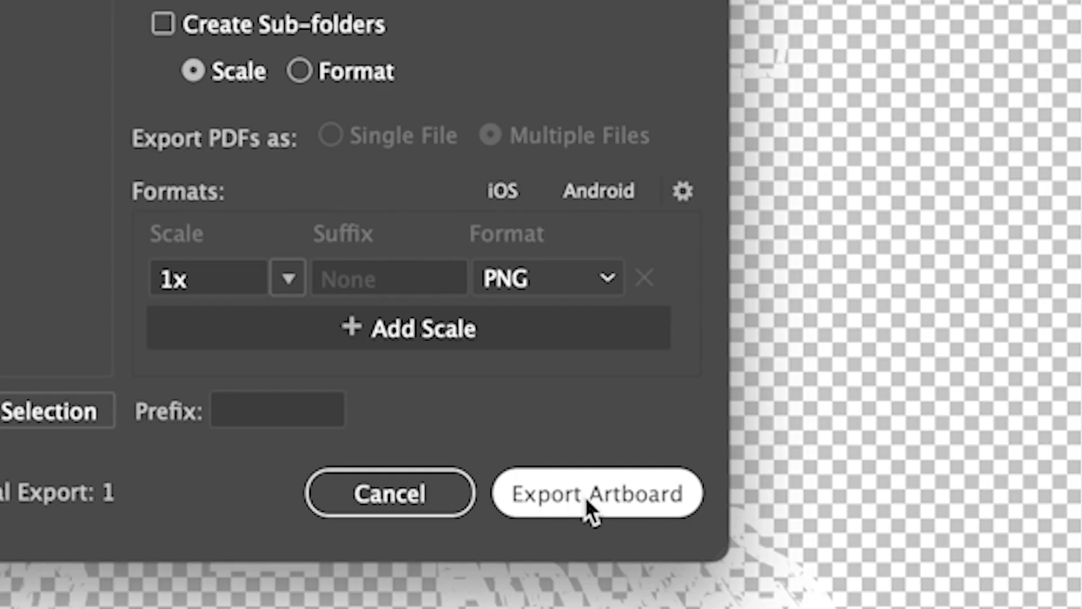
{"action": "left_click", "coordinate": [587, 495]}
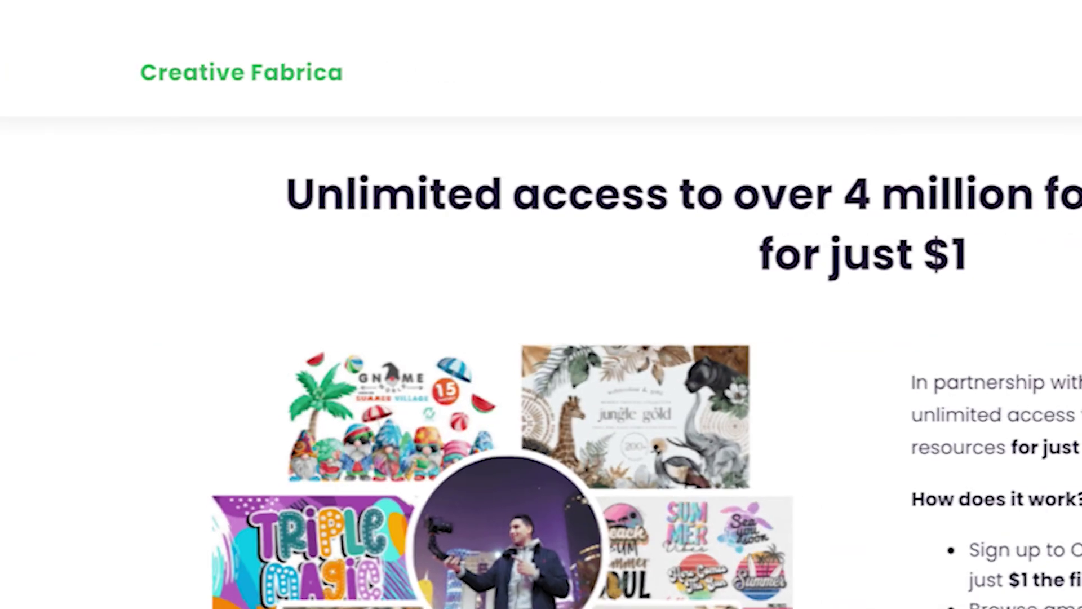